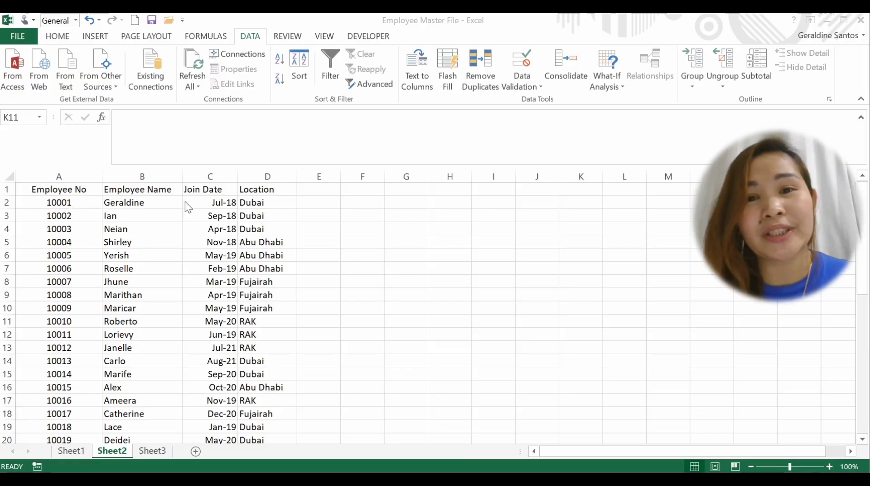
# Step: Combine the first employee's number and location in E2 with =CONCATENATE(A2,D2), and widen column E to fit the text
pyautogui.click(70, 202)
pyautogui.click(272, 202)
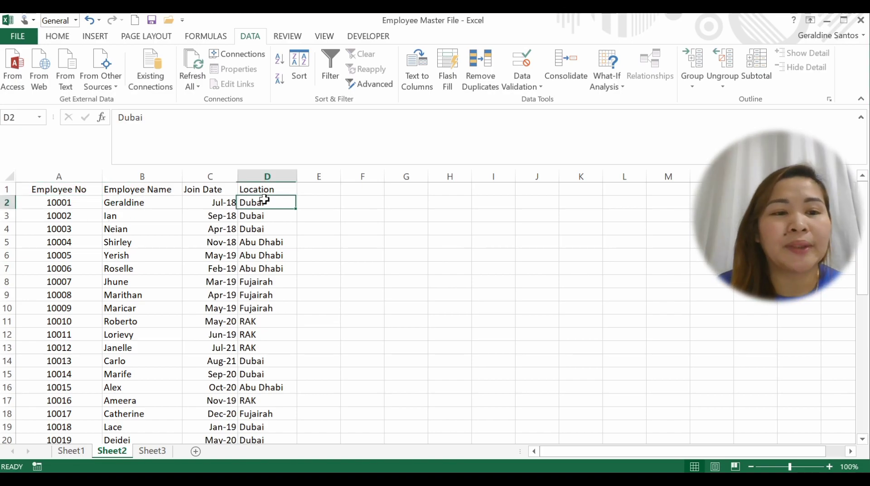
pyautogui.click(330, 201)
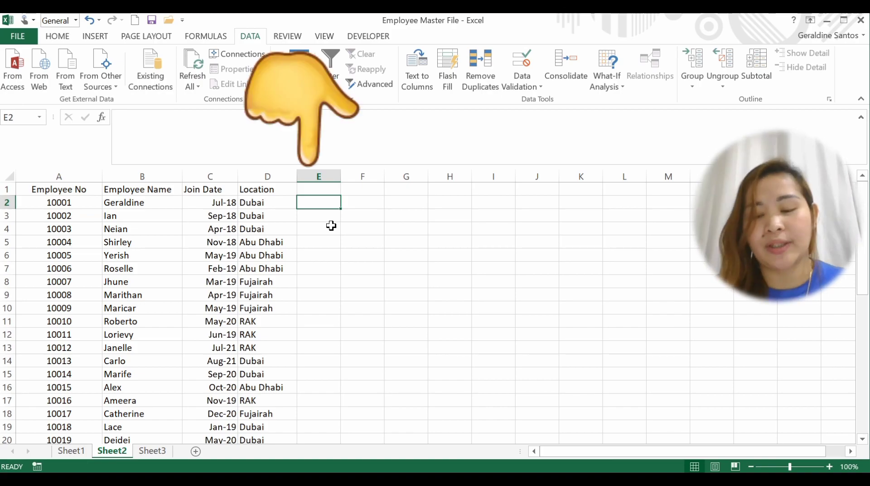
pyautogui.write('=')
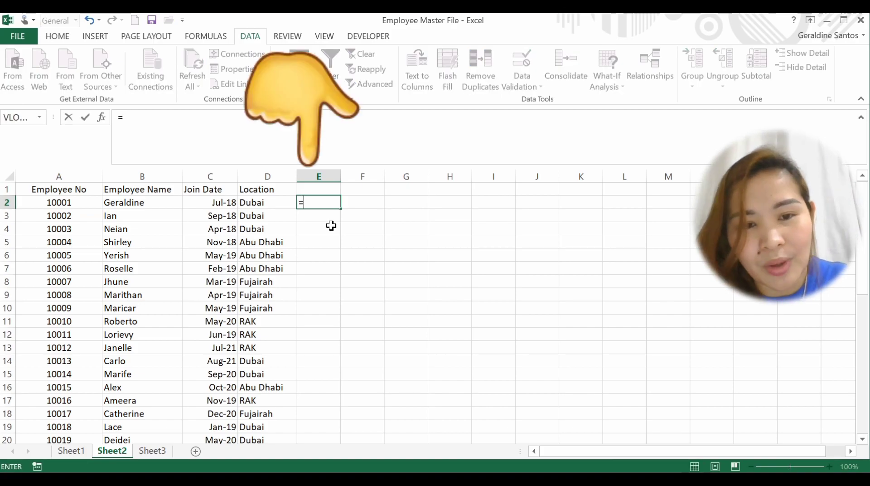
pyautogui.write('concate')
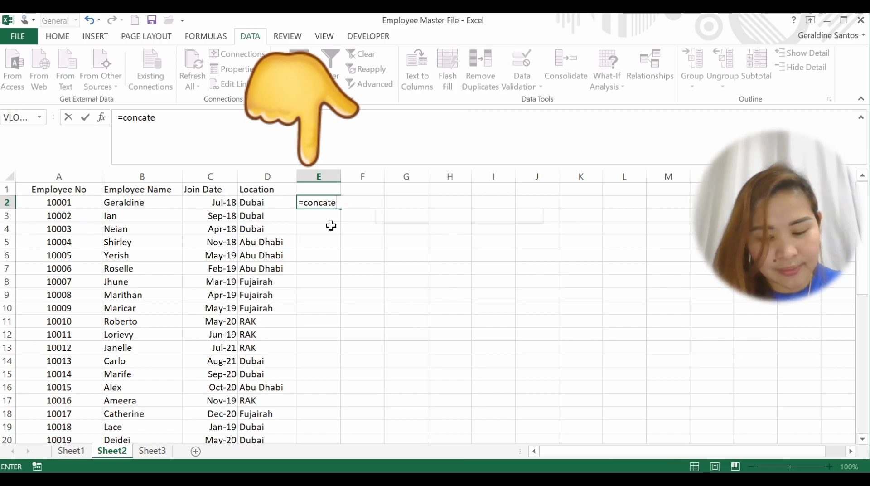
pyautogui.write('na')
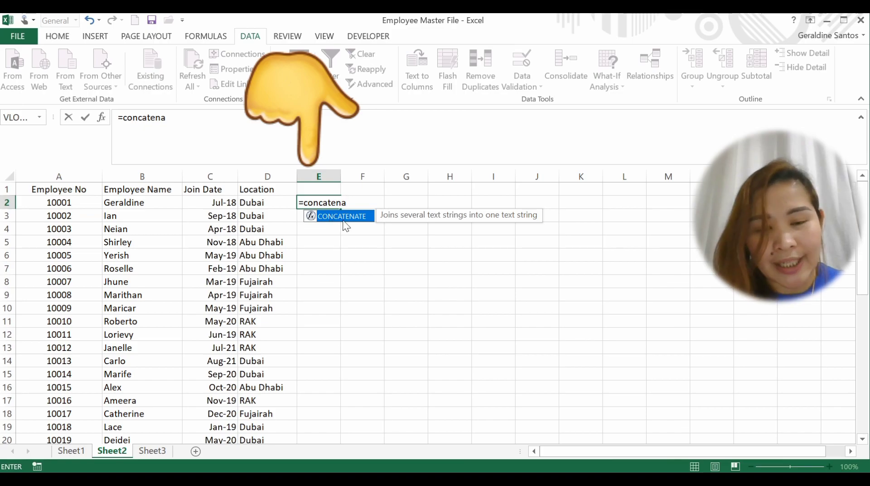
pyautogui.doubleClick(341, 216)
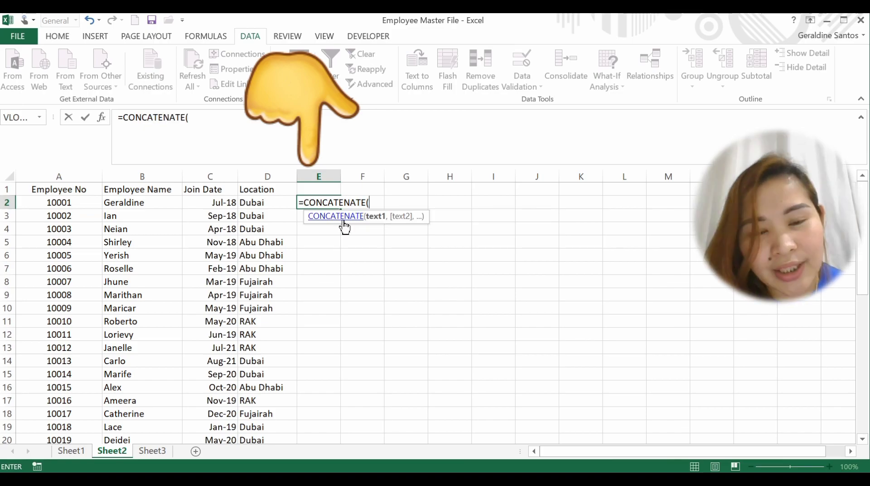
pyautogui.click(75, 198)
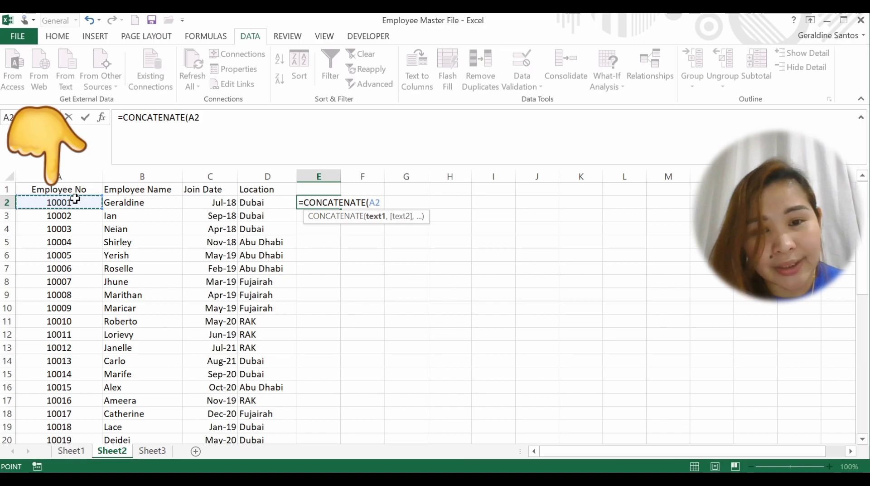
pyautogui.write(',')
pyautogui.click(251, 198)
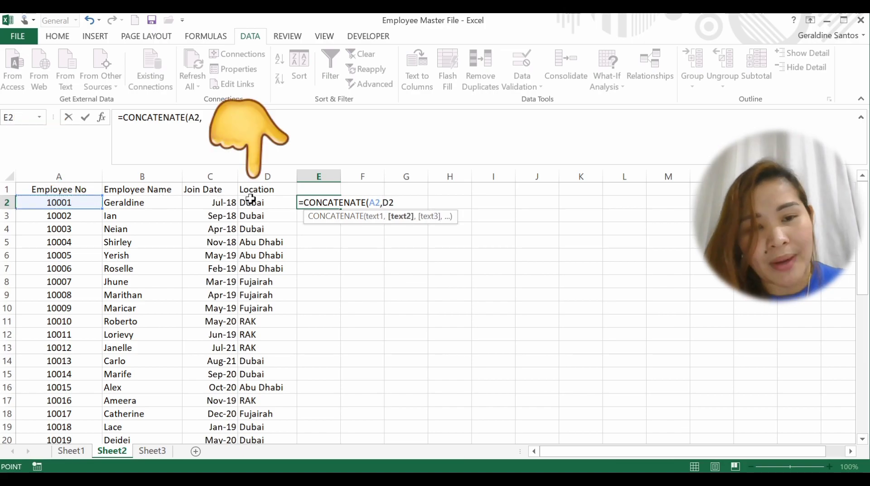
pyautogui.write(')')
pyautogui.press('Return')
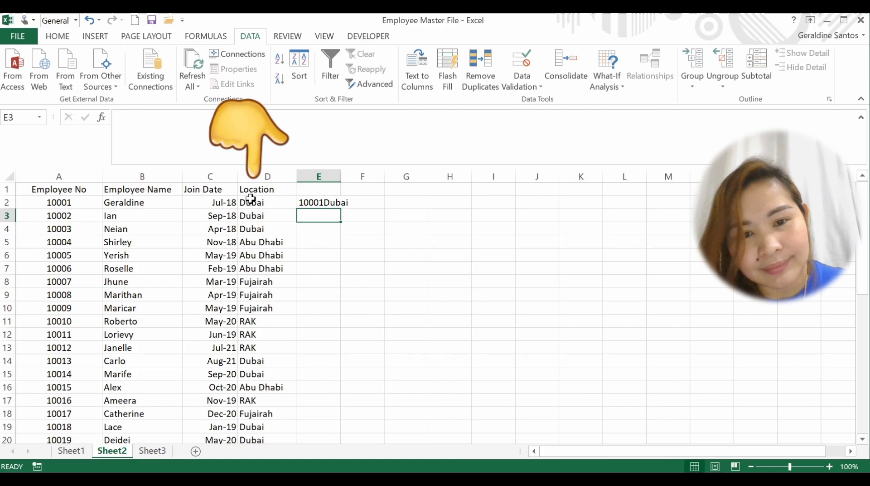
pyautogui.moveTo(341, 176); pyautogui.dragTo(368, 176)
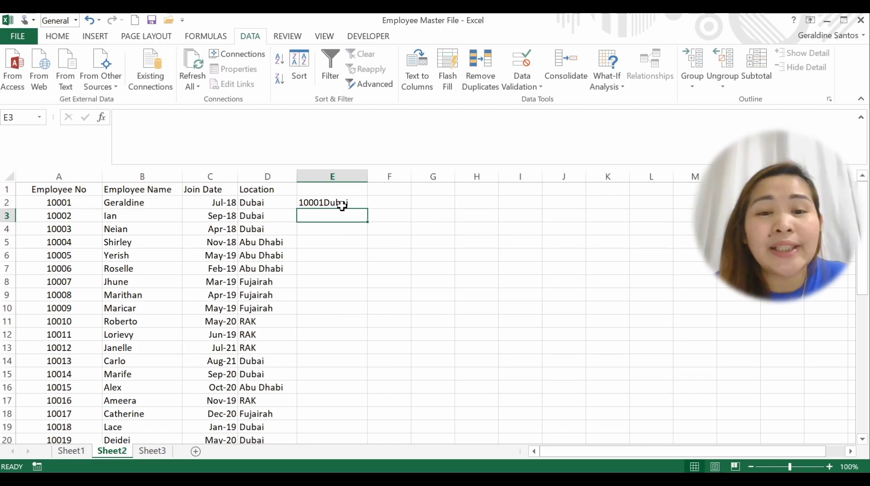
# Step: Combine all four fields of row 2 in F2 with =CONCATENATE(A2,B2,C2,D2), and widen column F to fit the text
pyautogui.click(388, 205)
pyautogui.write('=')
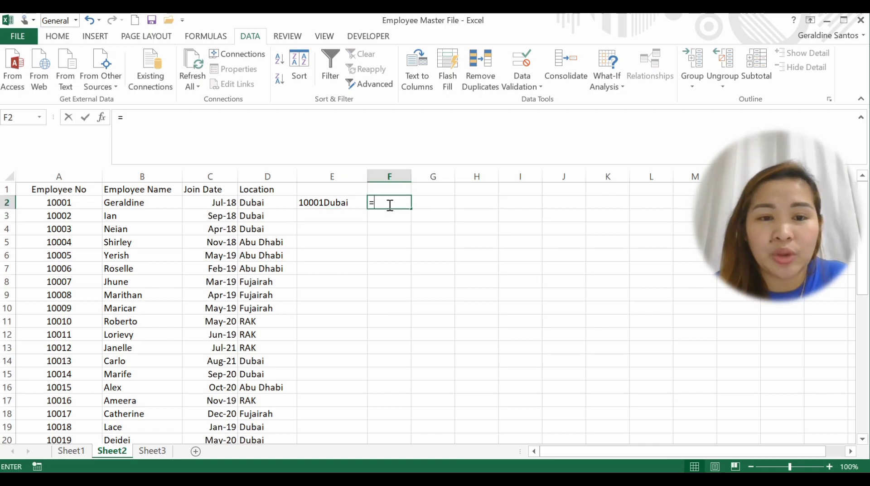
pyautogui.write('concatenate(')
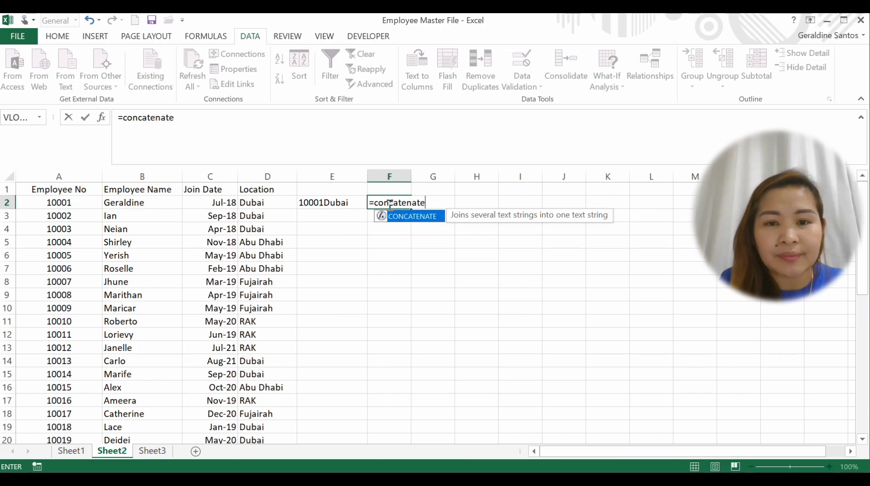
pyautogui.click(96, 203)
pyautogui.write(',')
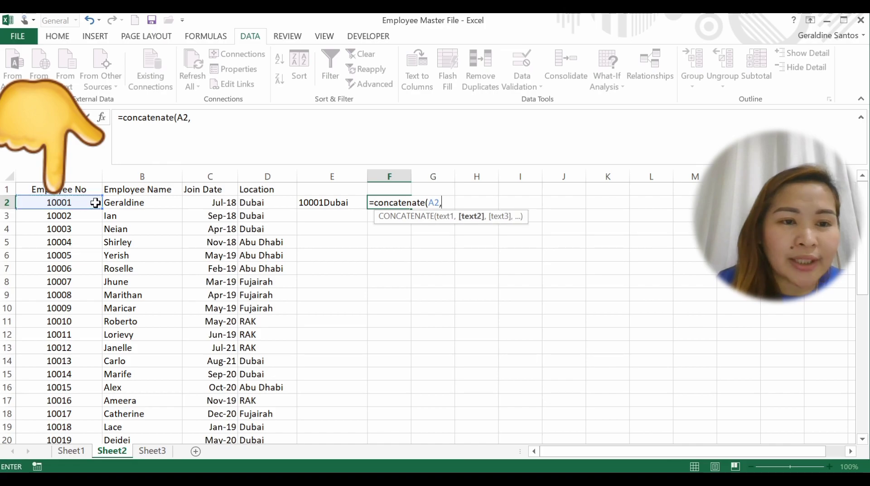
pyautogui.click(117, 202)
pyautogui.write(',')
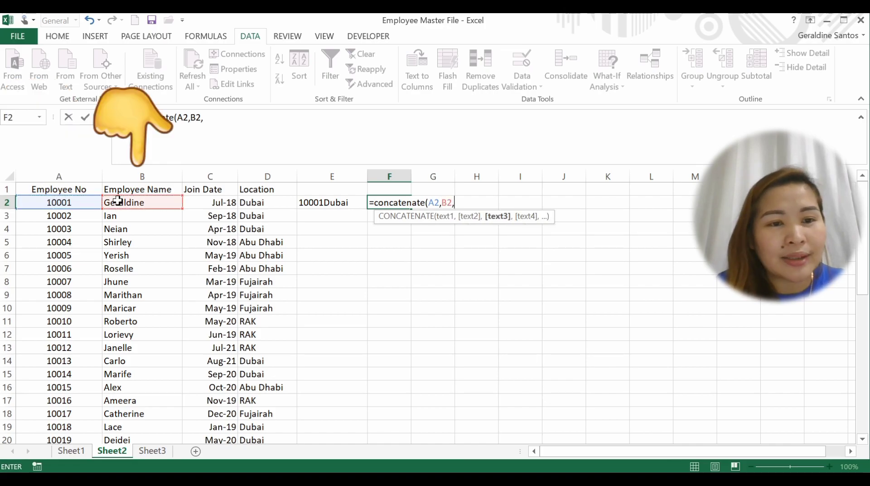
pyautogui.click(199, 205)
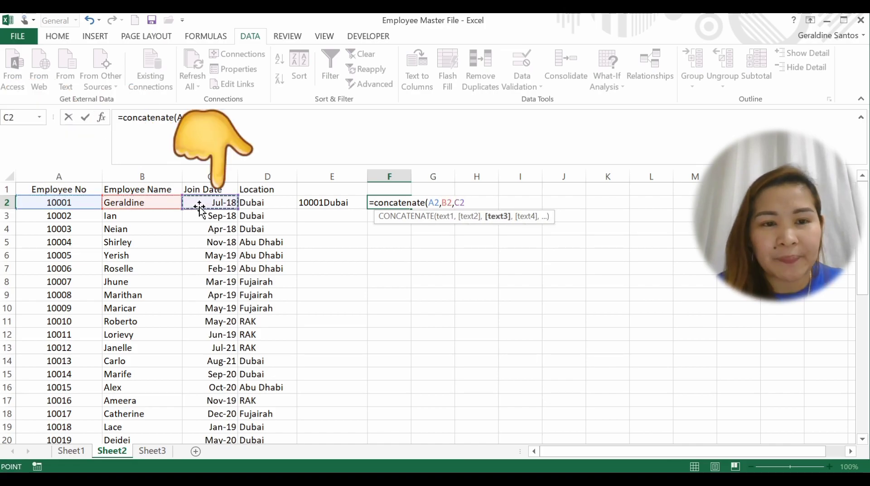
pyautogui.write(',')
pyautogui.click(252, 203)
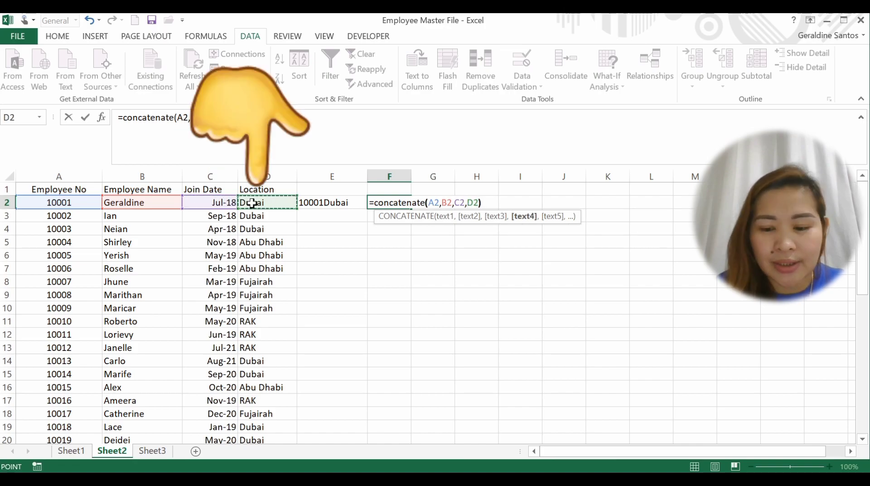
pyautogui.write(')')
pyautogui.press('Return')
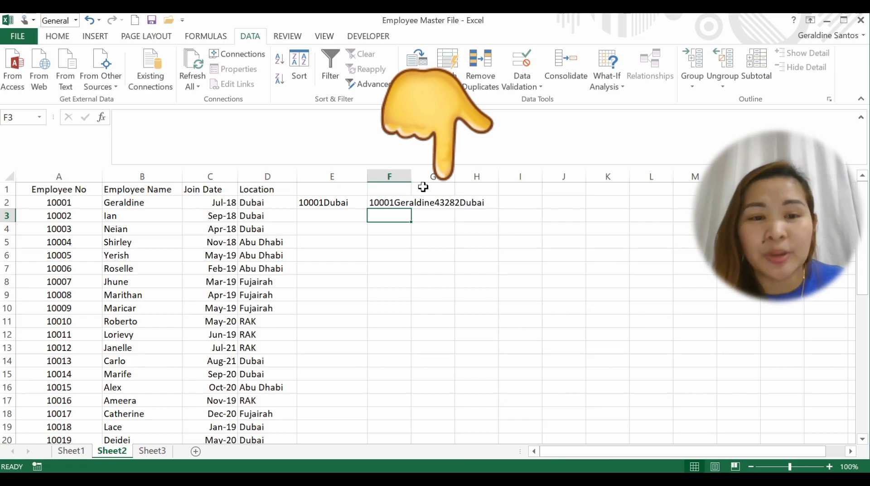
pyautogui.moveTo(411, 176); pyautogui.dragTo(497, 188)
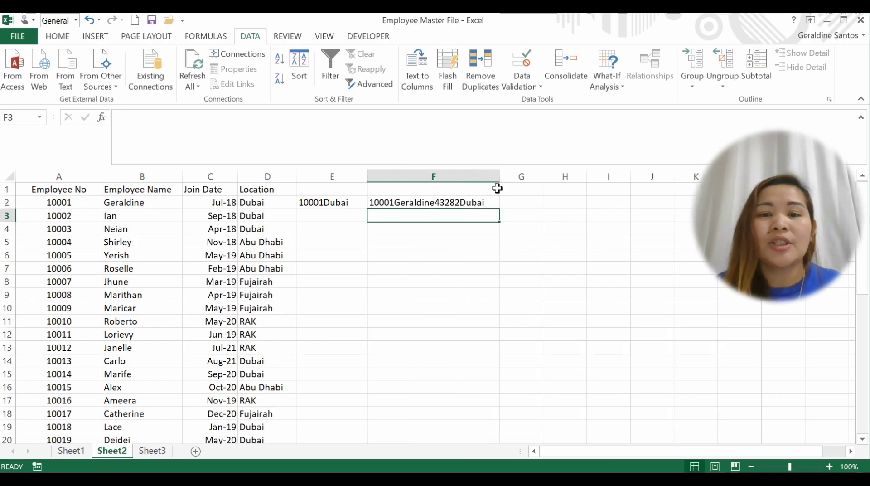
# Step: Enter the text label "= Contenate" in G2 beside the two combined results
pyautogui.click(358, 202)
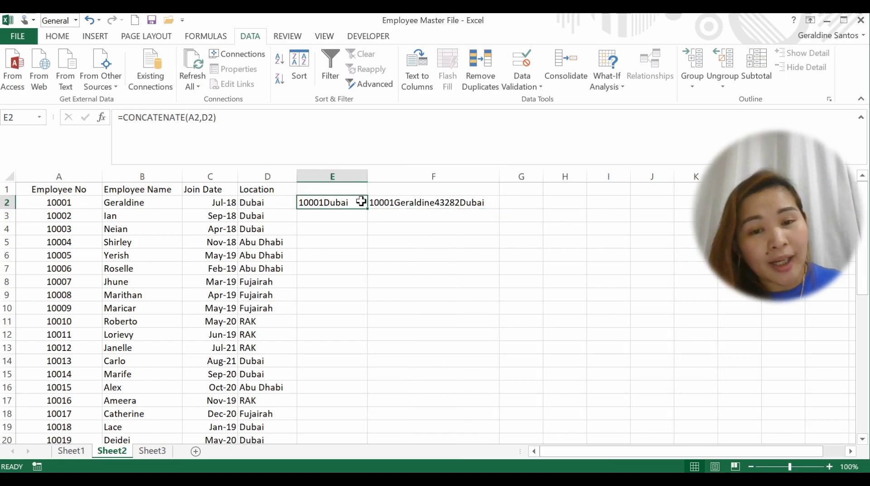
pyautogui.click(539, 203)
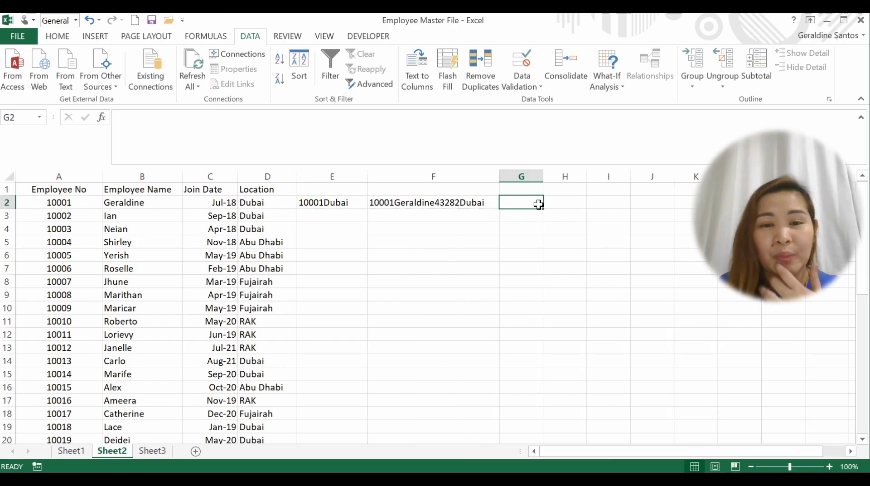
pyautogui.write('=')
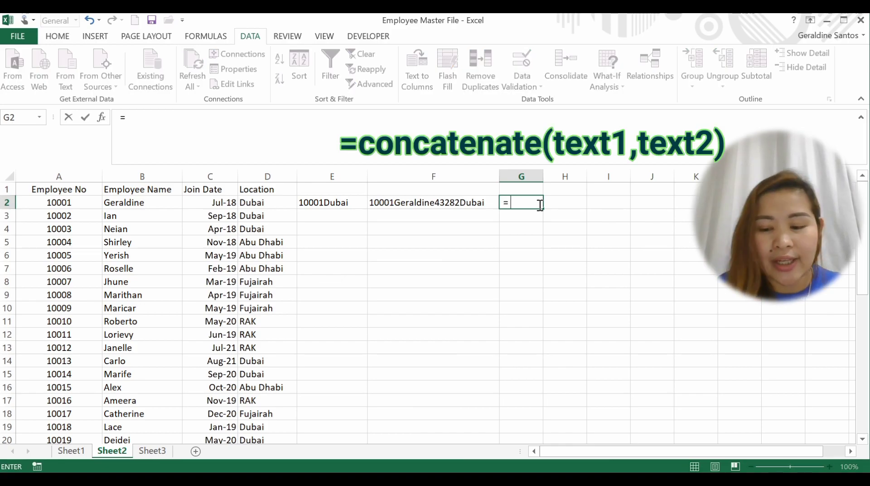
pyautogui.write(' Contenate')
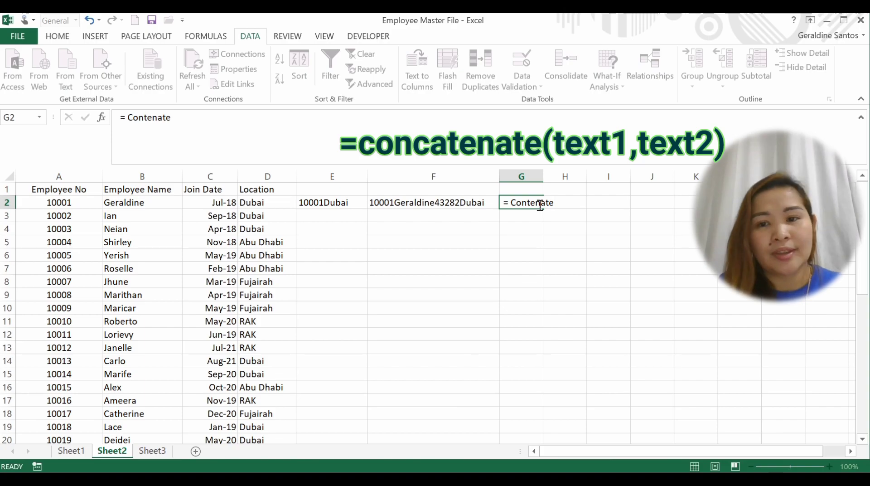
pyautogui.press('Return')
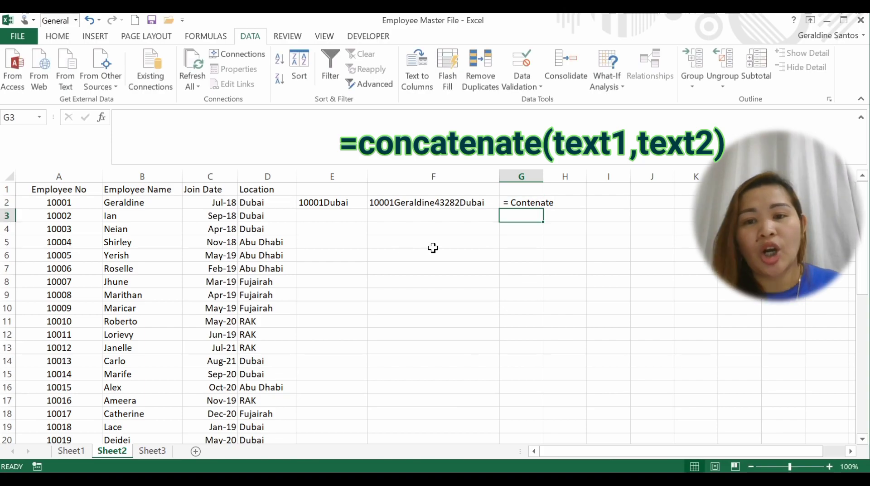
# Step: Combine the employee number and location of row 3 in E3 using the ampersand formula =A3&D3
pyautogui.click(341, 221)
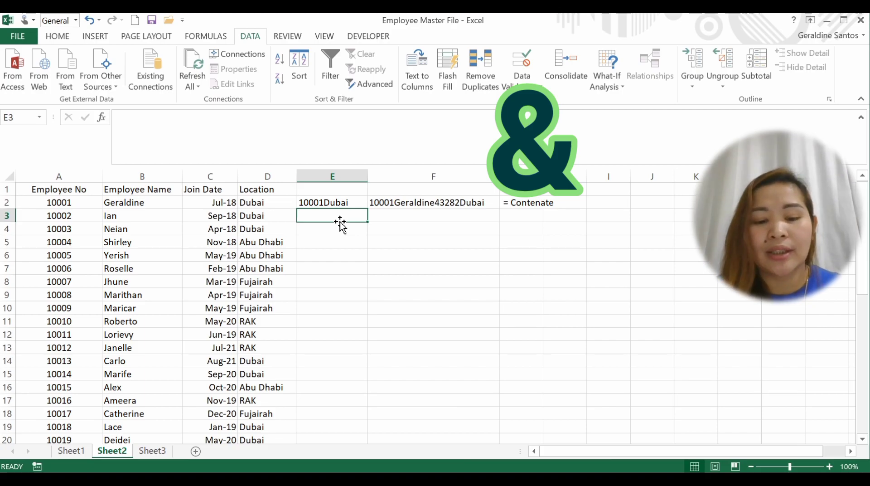
pyautogui.write('=')
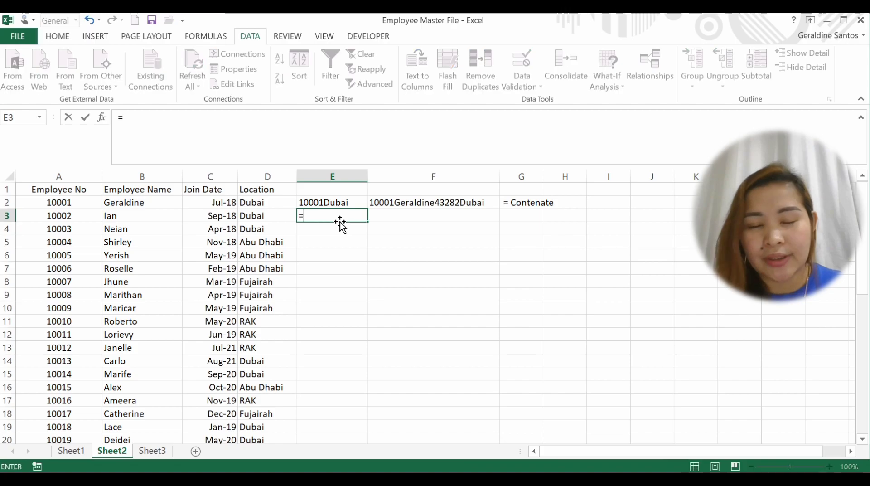
pyautogui.click(59, 225)
pyautogui.click(68, 216)
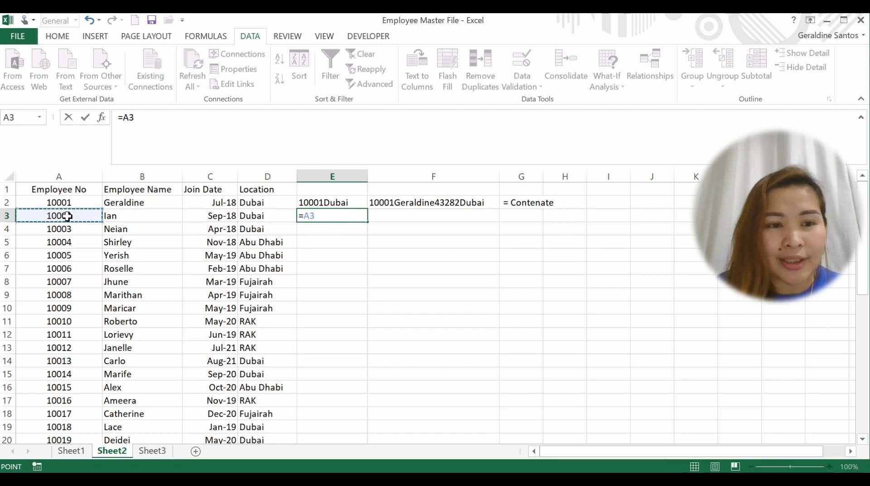
pyautogui.write('&')
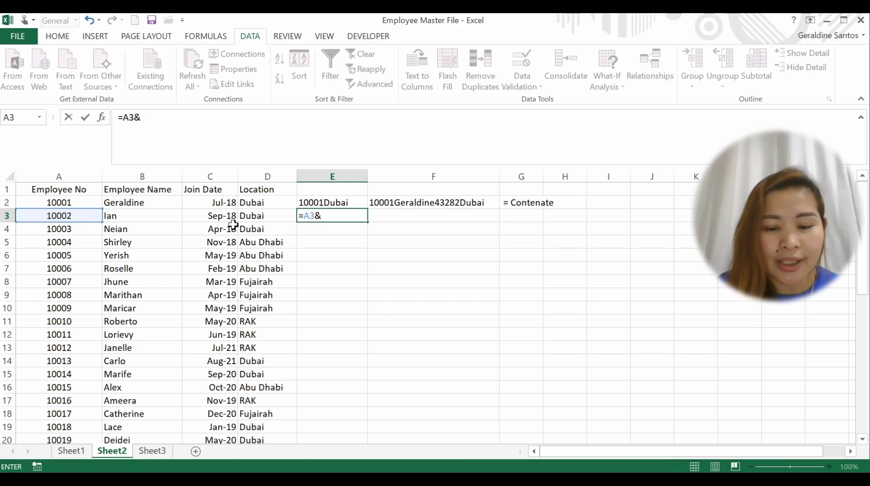
pyautogui.click(262, 218)
pyautogui.press('Return')
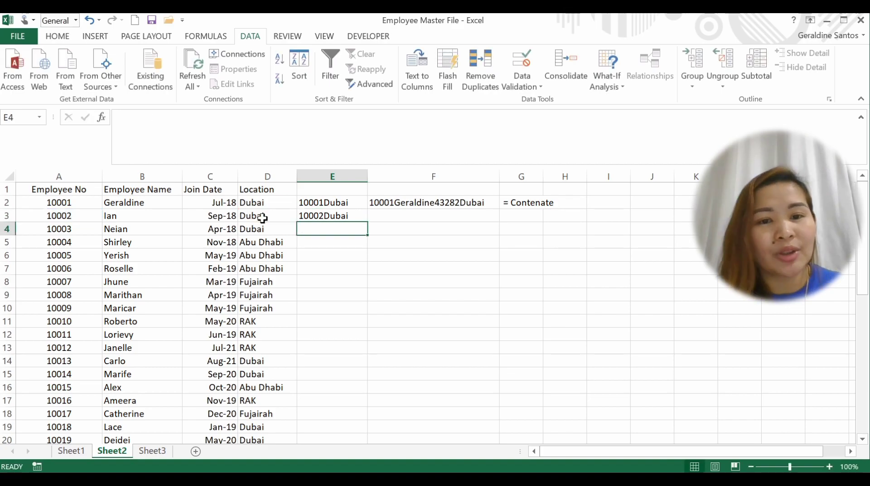
# Step: Combine all four fields of row 3 in F3 using the ampersand formula =A3&B3&C3&D3
pyautogui.click(438, 215)
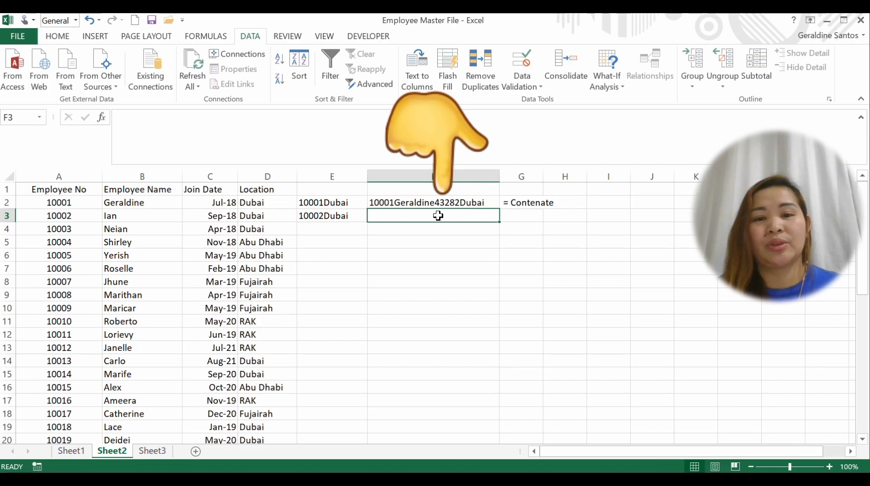
pyautogui.write('=')
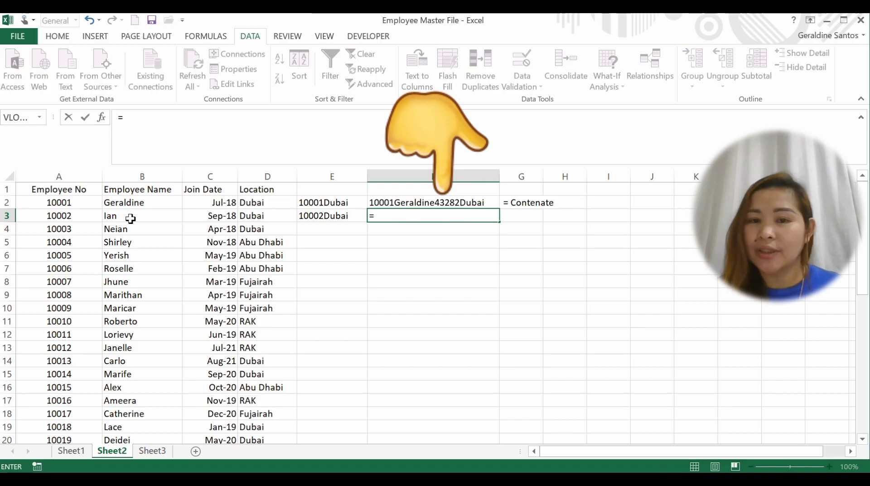
pyautogui.click(94, 218)
pyautogui.write('&')
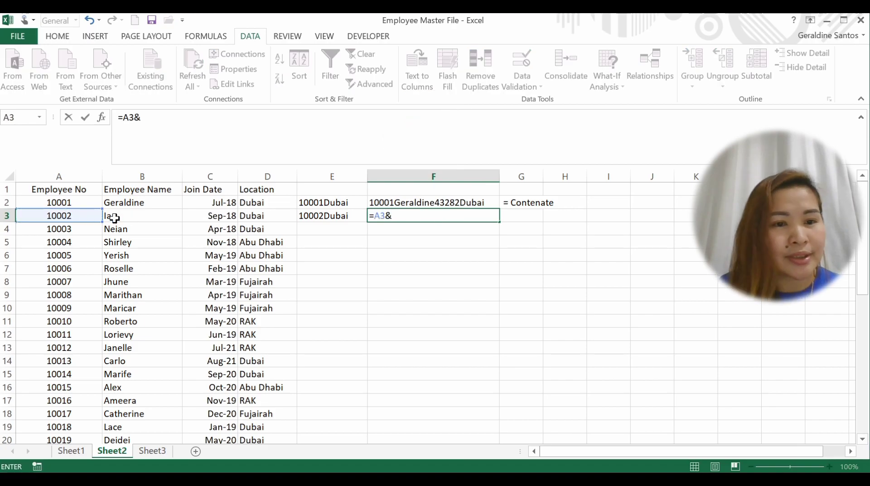
pyautogui.click(117, 218)
pyautogui.write('&')
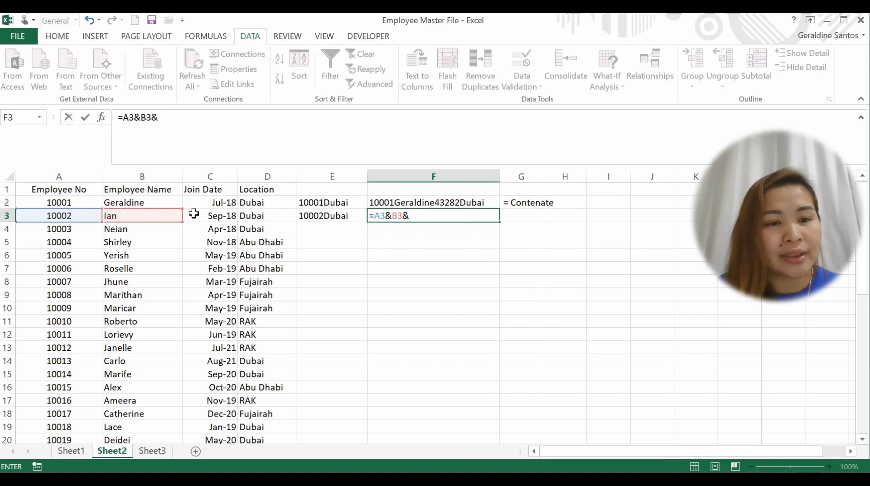
pyautogui.click(193, 215)
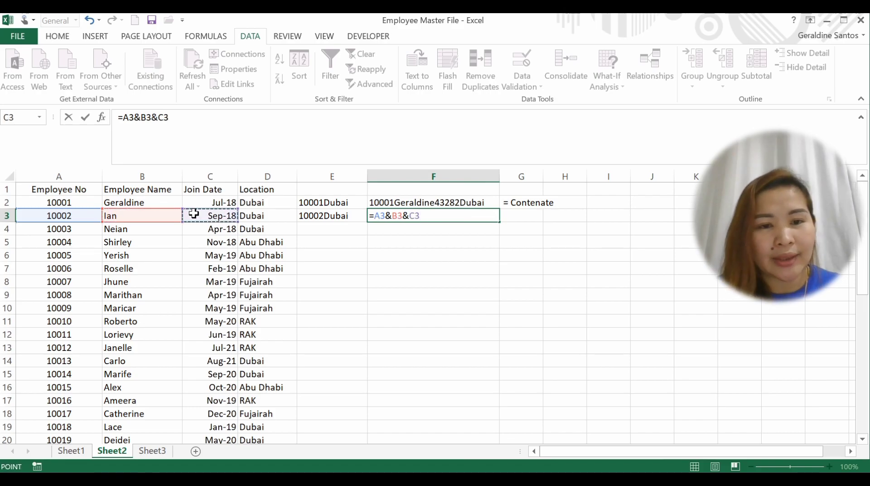
pyautogui.write('*')
pyautogui.write('&')
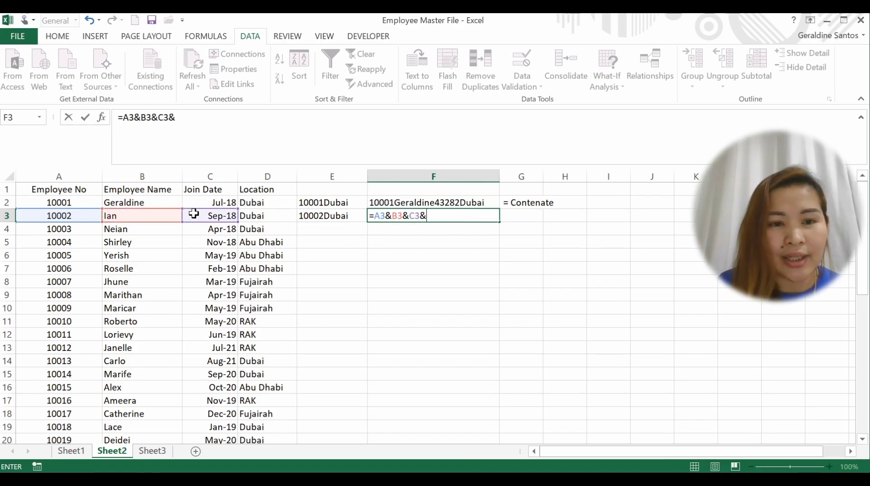
pyautogui.click(278, 218)
pyautogui.press('Return')
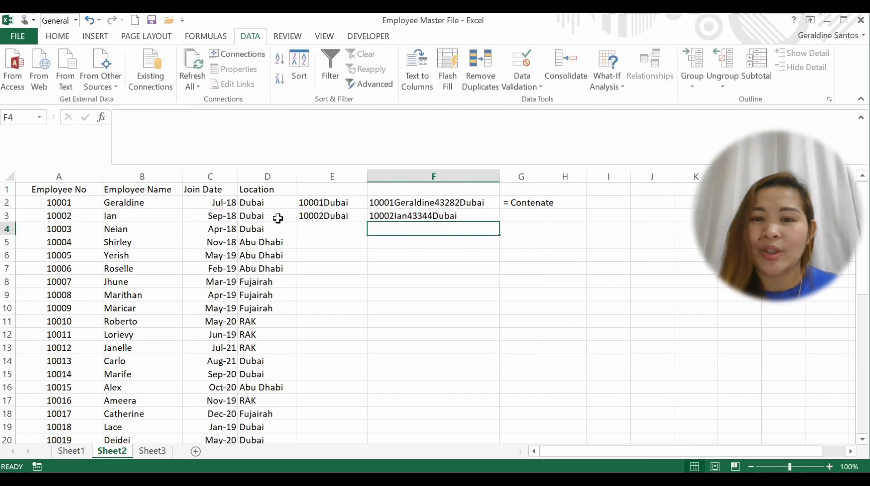
# Step: Enter the text label "=text1&text" in G3 beside the row 3 ampersand results
pyautogui.click(509, 218)
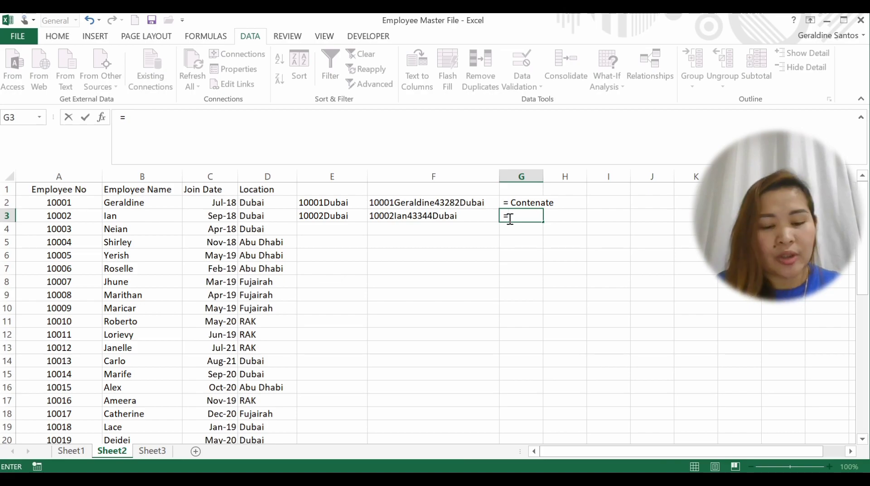
pyautogui.write('text1')
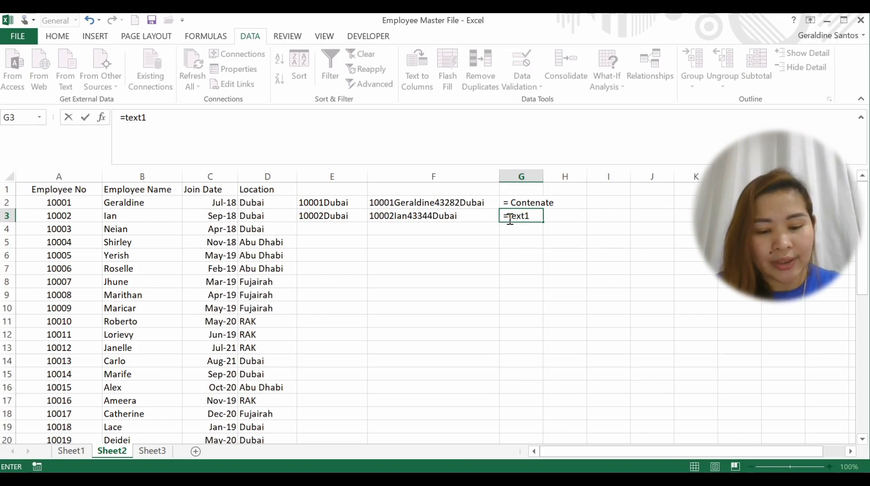
pyautogui.write('&')
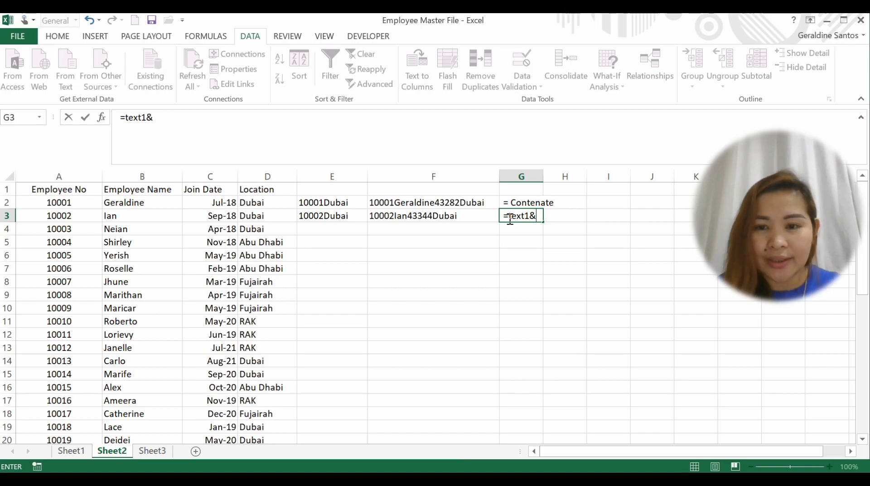
pyautogui.write('text')
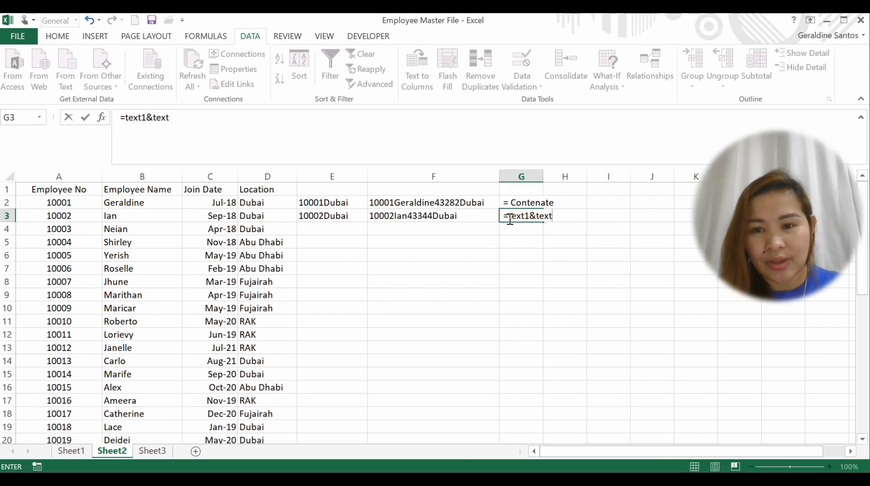
pyautogui.press('Return')
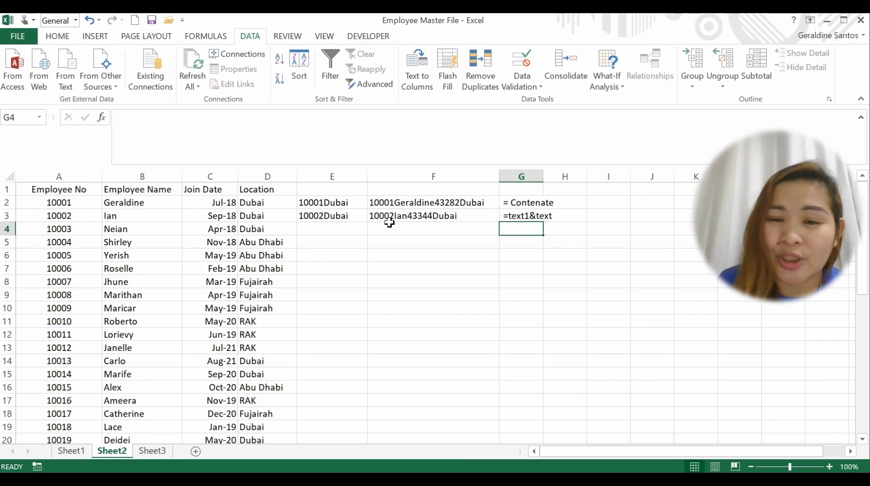
pyautogui.click(407, 308)
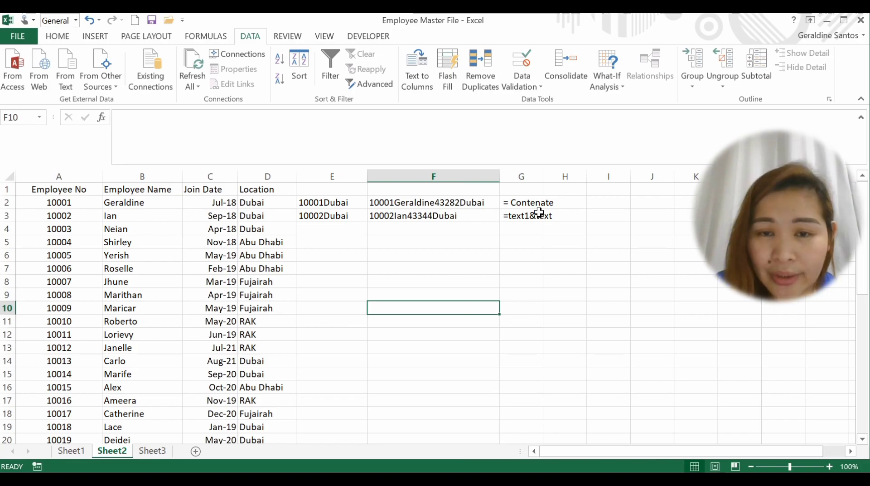
# Step: Combine the employee number and location of row 4 in E4, separated by a space, using =A4&" "&D4
pyautogui.click(351, 235)
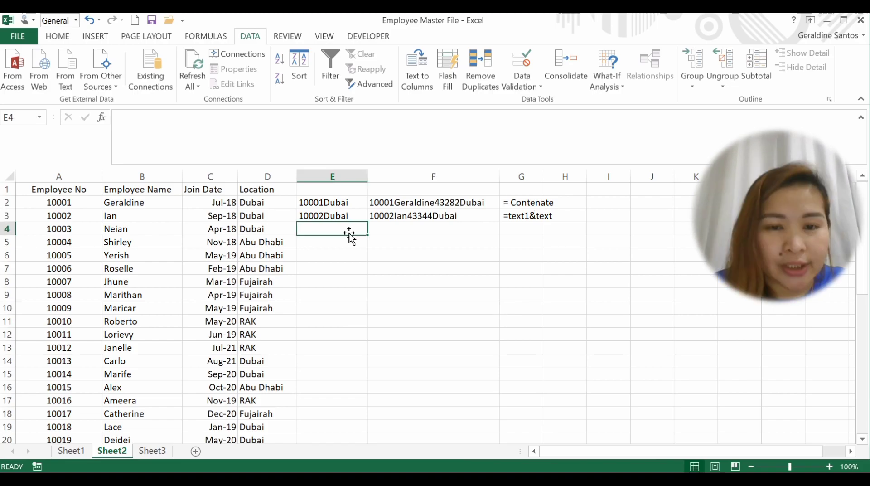
pyautogui.write('=')
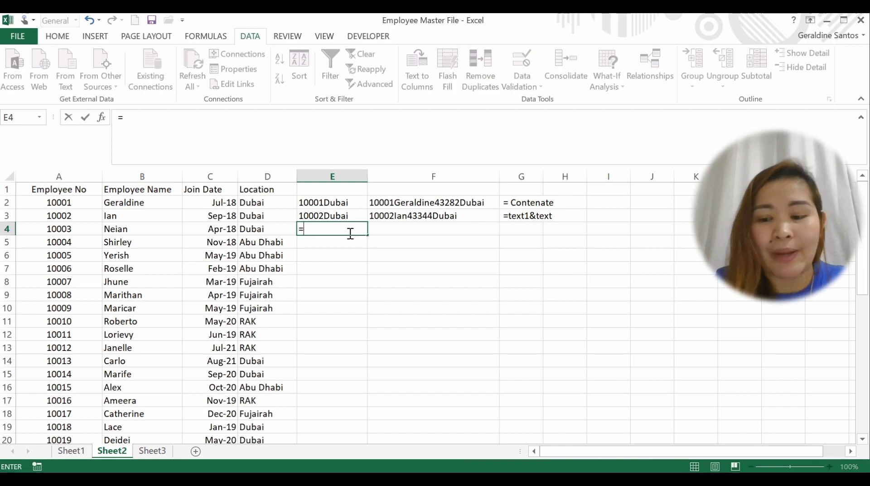
pyautogui.click(88, 230)
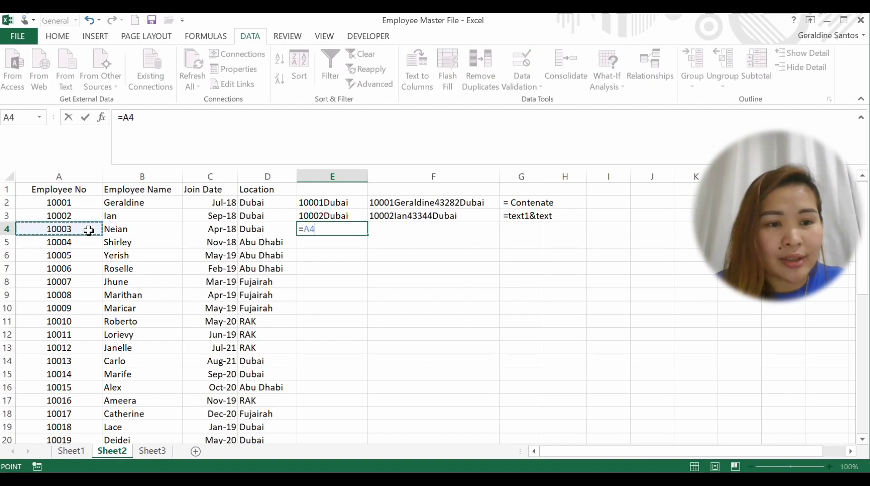
pyautogui.write('&')
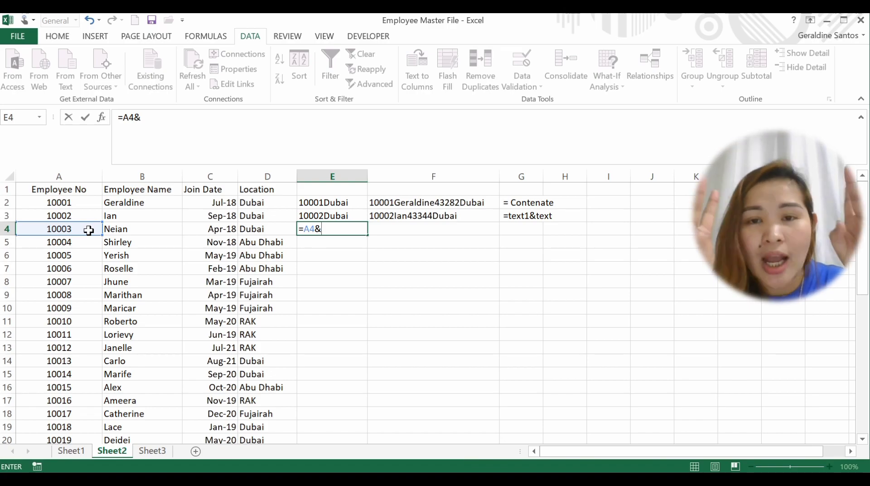
pyautogui.write('"')
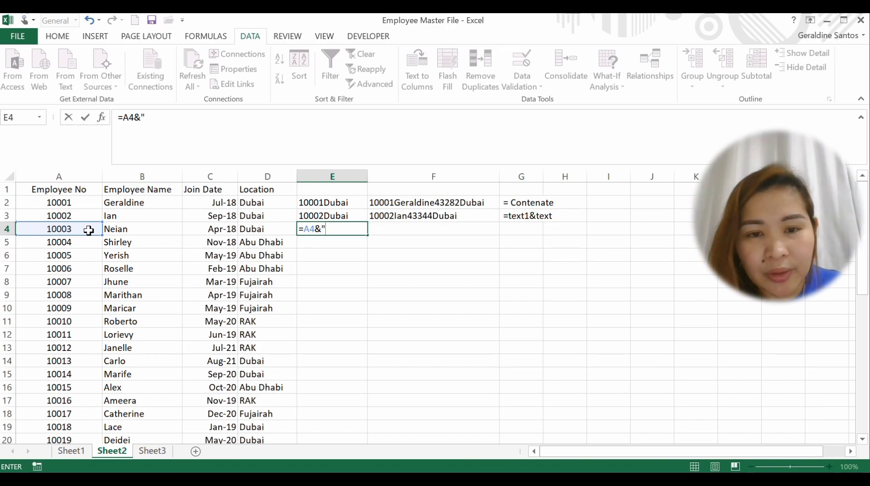
pyautogui.write(' "')
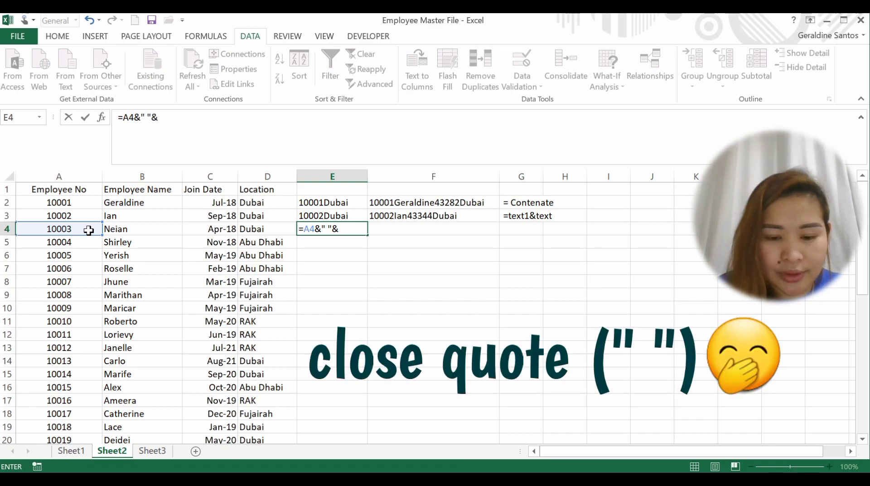
pyautogui.write('&')
pyautogui.click(266, 229)
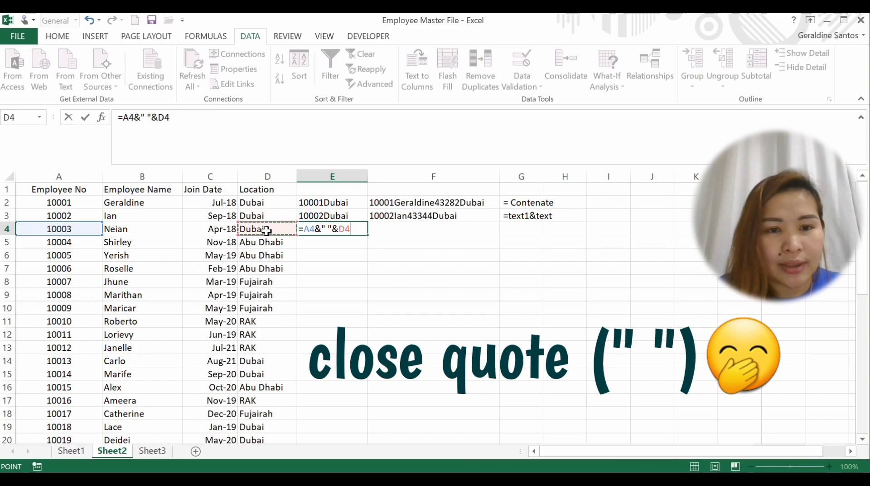
pyautogui.press('Return')
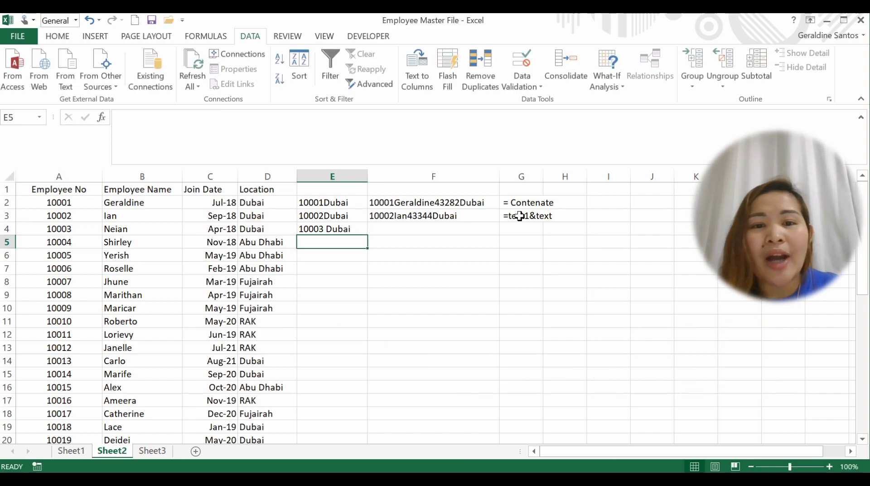
# Step: Enter the text label =Text1&" "&text2 in G4 to document the formula with a space separator
pyautogui.click(521, 230)
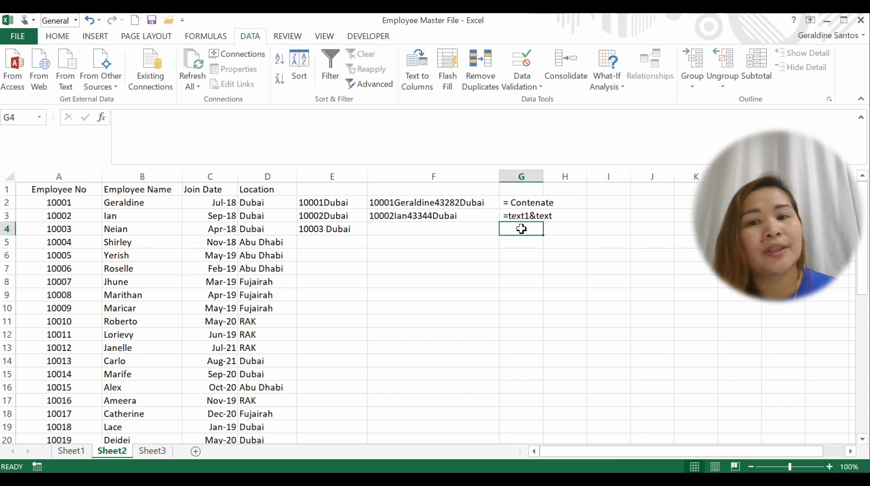
pyautogui.write('=')
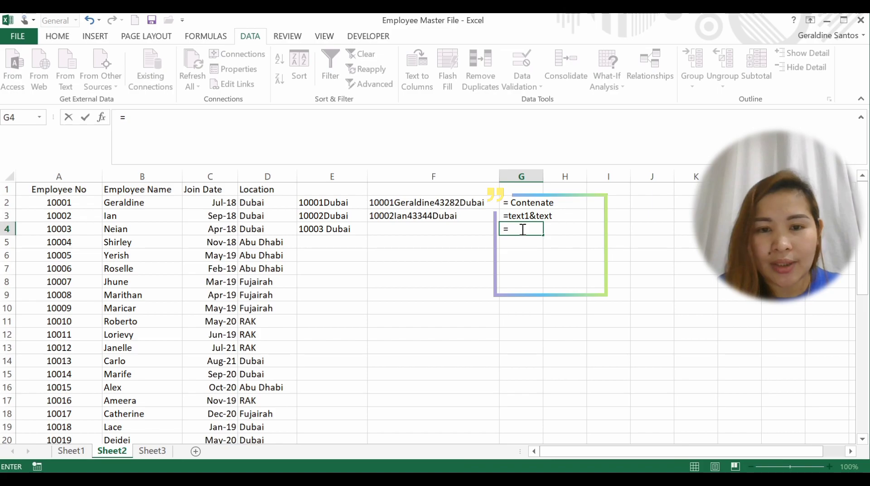
pyautogui.write('Tex')
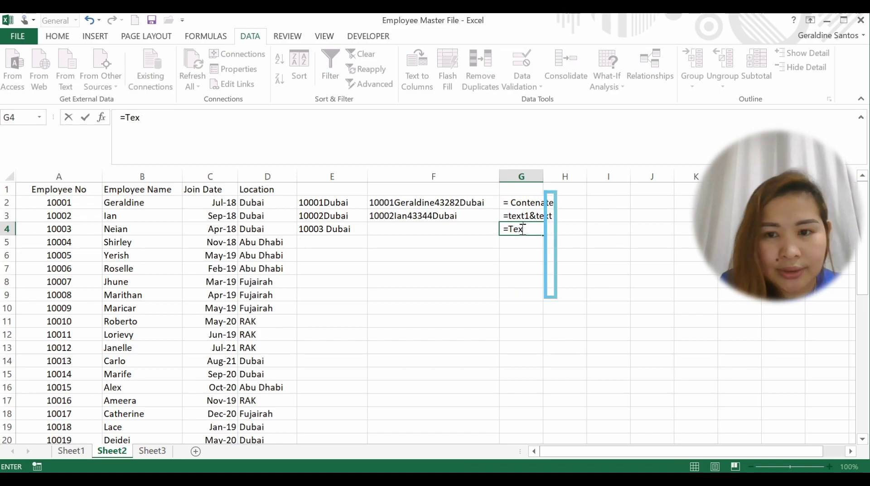
pyautogui.write('7')
pyautogui.press('BackSpace')
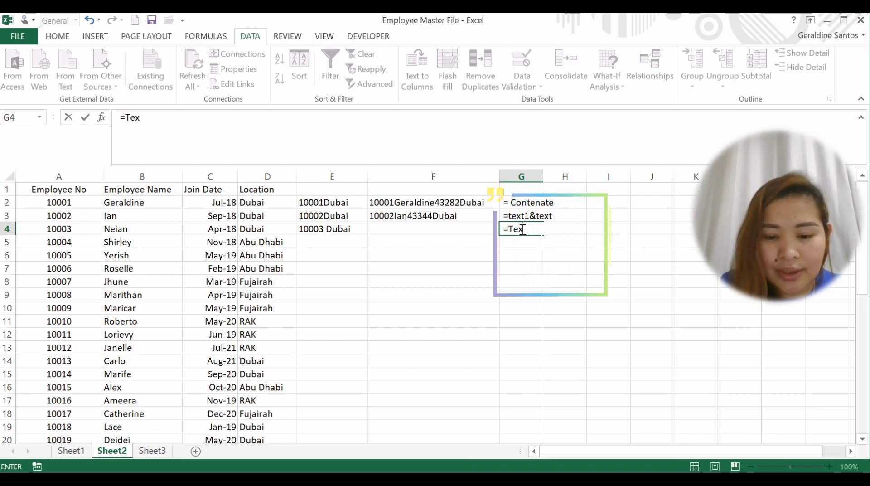
pyautogui.write('t')
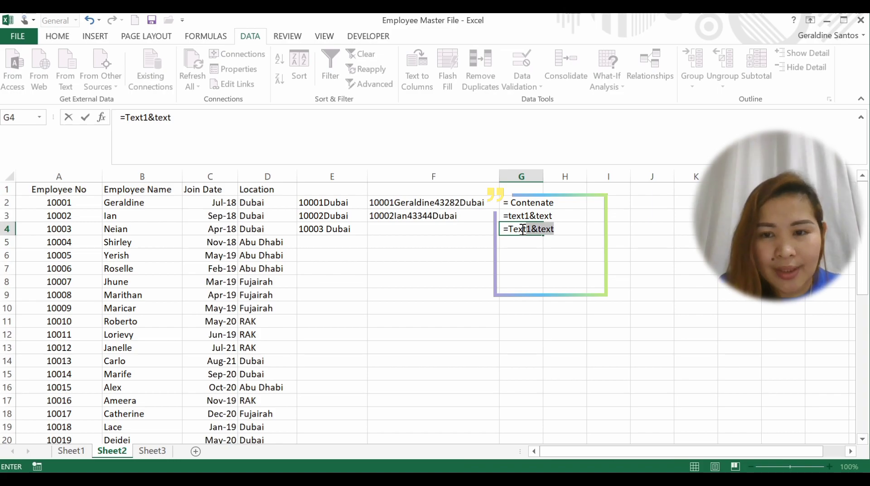
pyautogui.write('1&text')
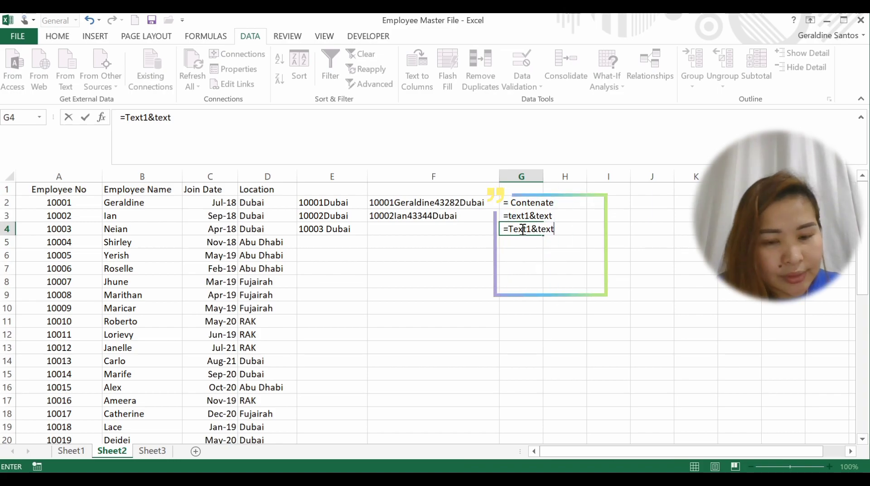
pyautogui.hotkey('ctrl', 'shift', 'Left')
pyautogui.write('"')
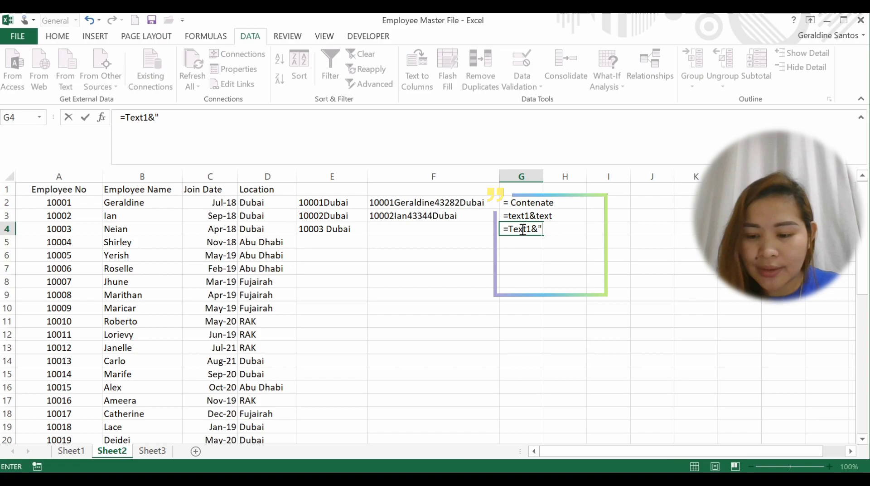
pyautogui.write(' "&')
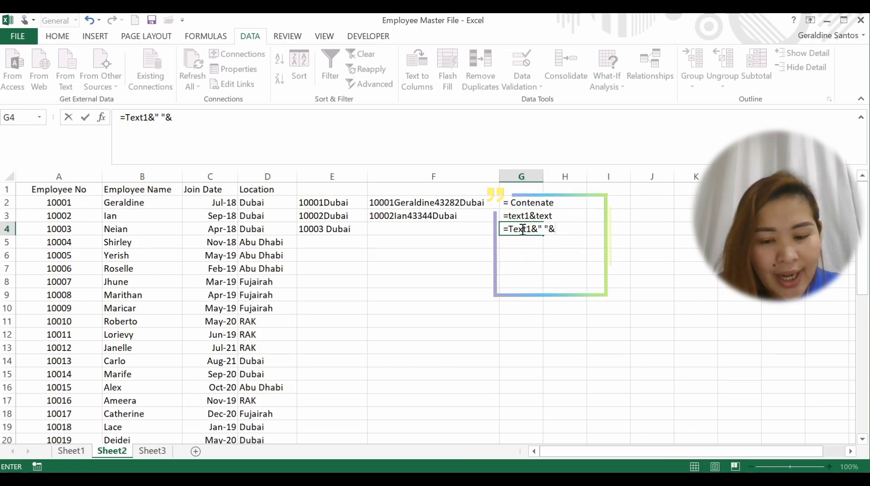
pyautogui.write('text')
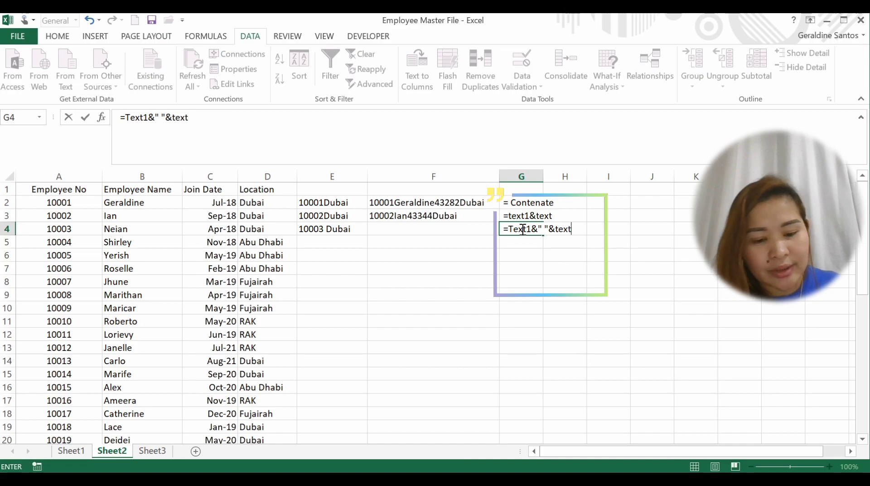
pyautogui.press('BackSpace')
pyautogui.press('BackSpace')
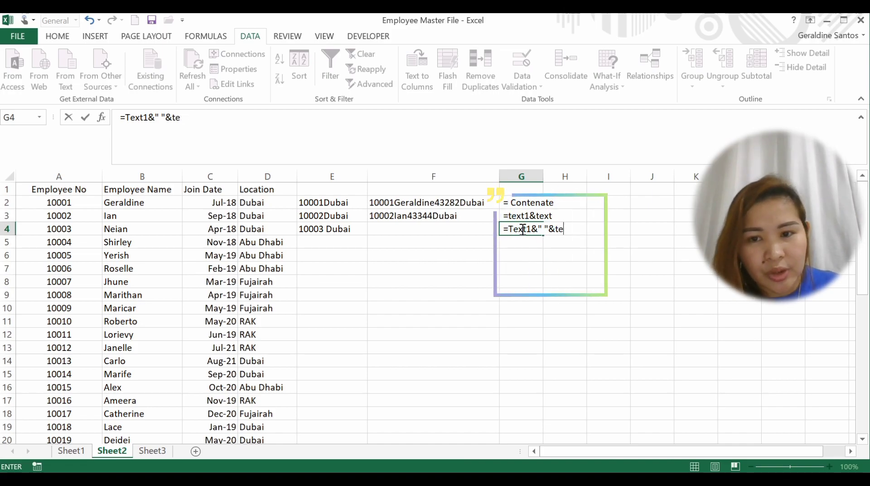
pyautogui.write('xt')
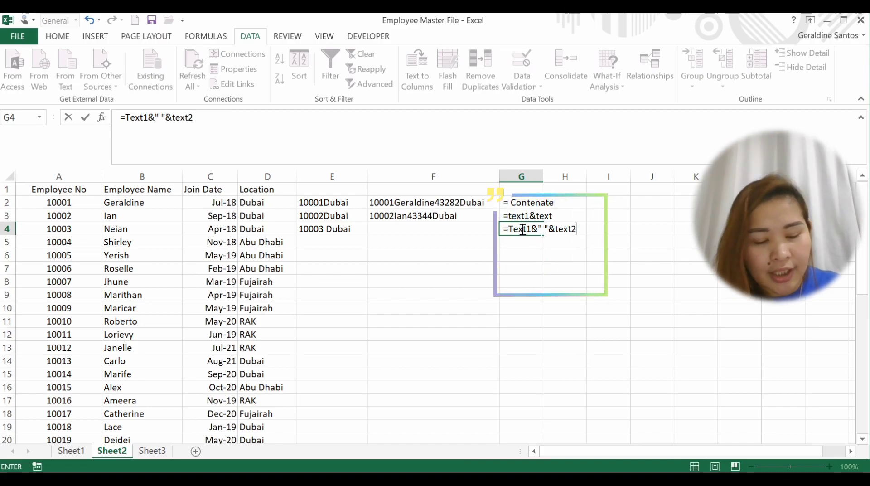
pyautogui.write('2')
pyautogui.press('Return')
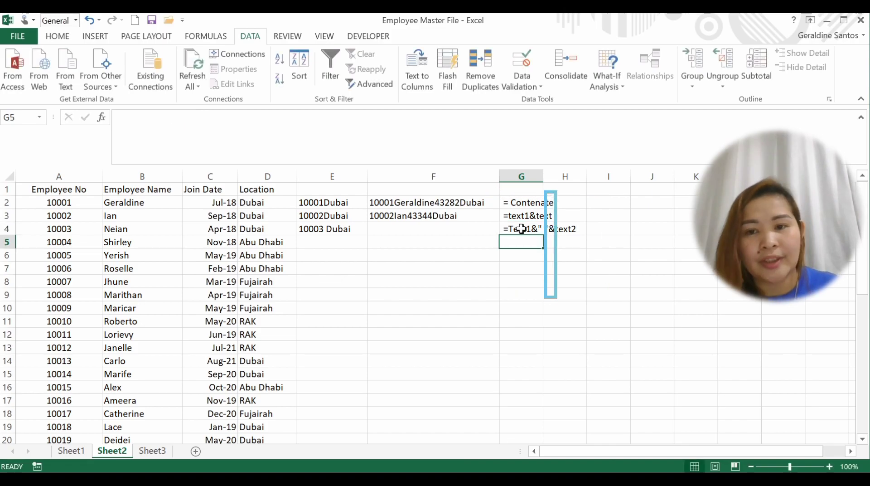
# Step: Correct the text label in G3 to read "=text1&text2"
pyautogui.click(522, 220)
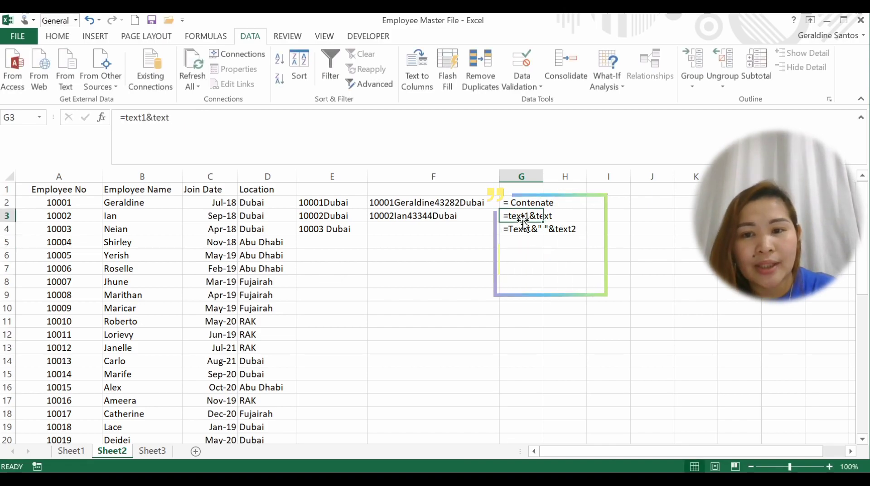
pyautogui.click(270, 114)
pyautogui.write('2')
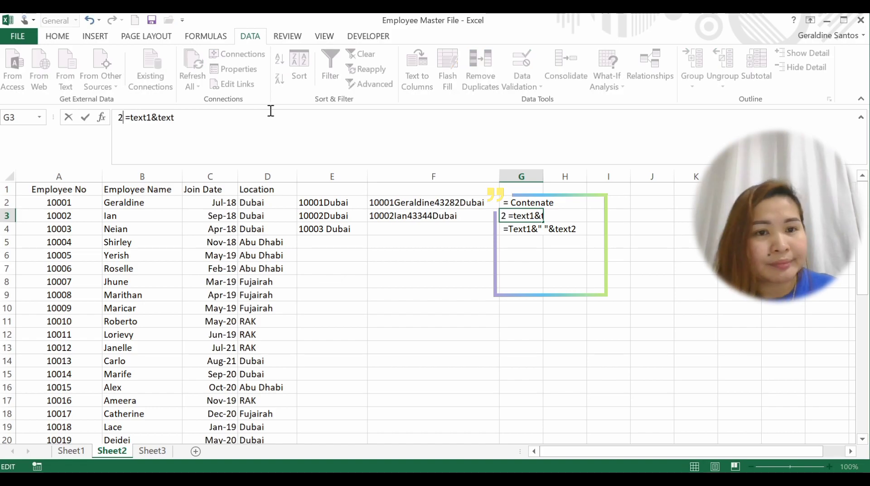
pyautogui.press('BackSpace')
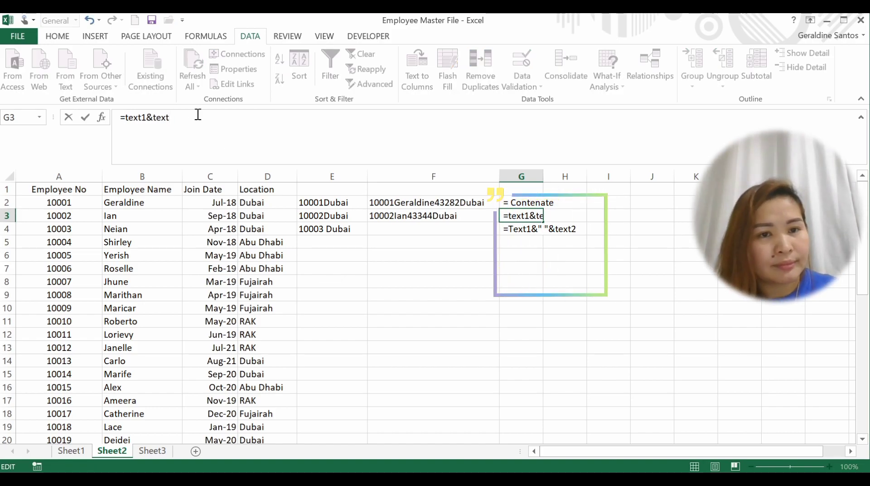
pyautogui.write('2')
pyautogui.press('Return')
# Step: Combine the employee number and location of row 5 in E5, separated by a hyphen, using =A5&"-"&D5
pyautogui.press('Down')
pyautogui.press('Down')
pyautogui.press('Left')
pyautogui.press('Left')
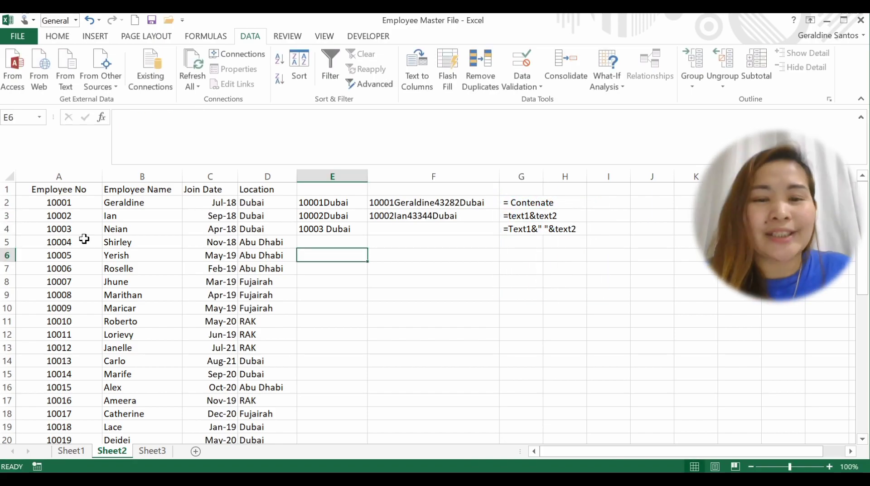
pyautogui.press('Up')
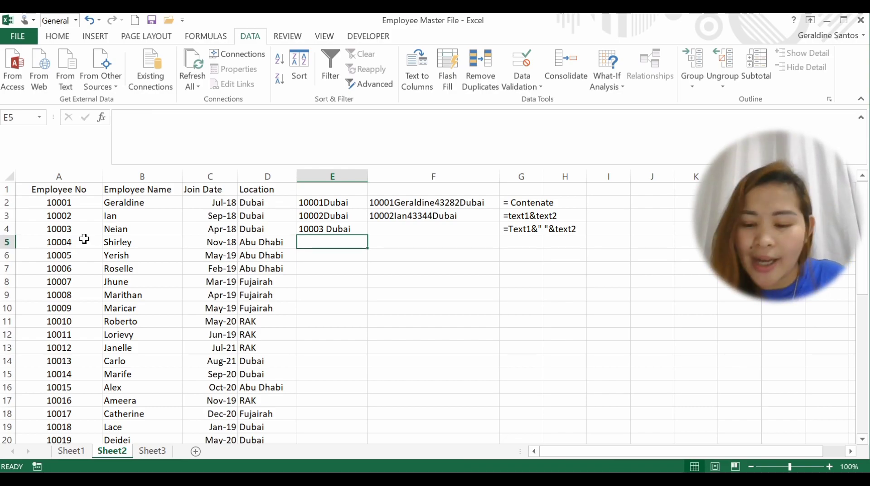
pyautogui.write('=')
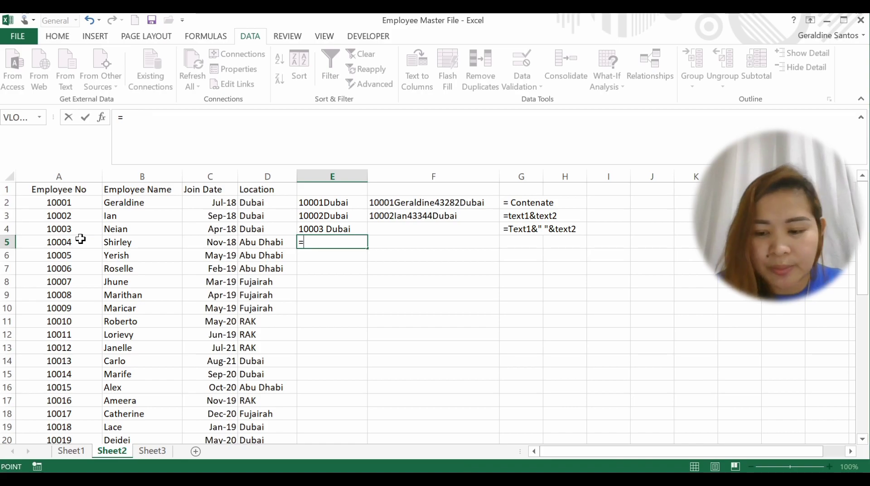
pyautogui.click(80, 239)
pyautogui.write('&"-"&')
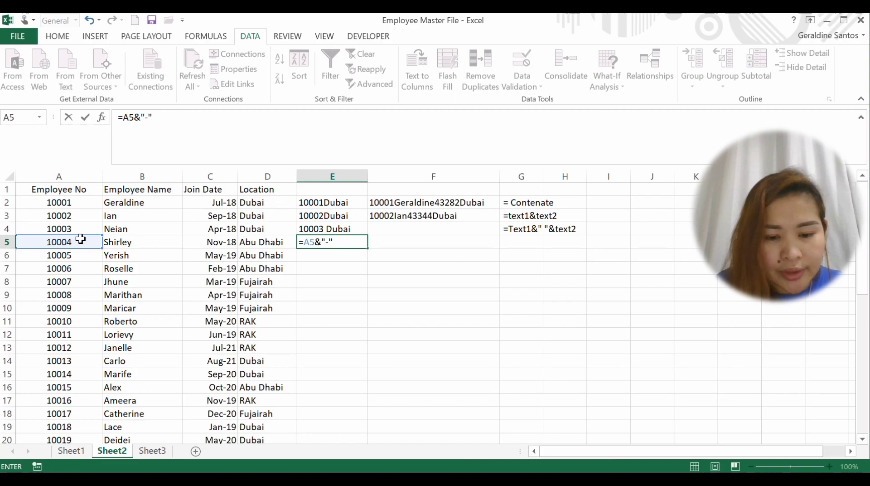
pyautogui.click(274, 243)
pyautogui.hotkey('ctrl', 'Return')
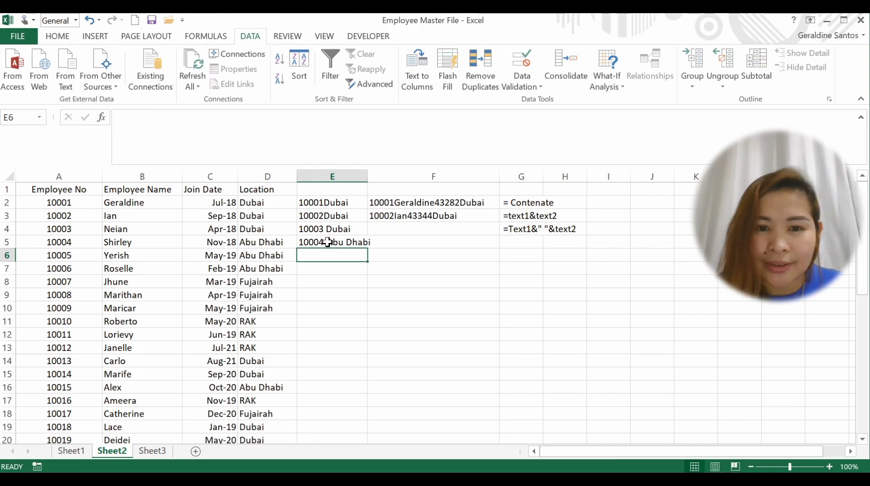
# Step: Copy the G4 text label into G5 and change its separator to a hyphen, giving =Text1&"-"&text2
pyautogui.click(539, 242)
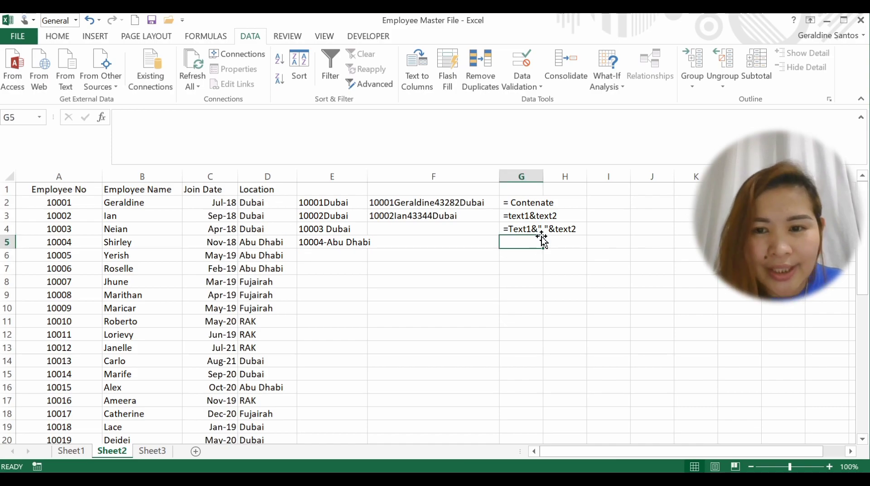
pyautogui.click(541, 230)
pyautogui.hotkey('ctrl', 'c')
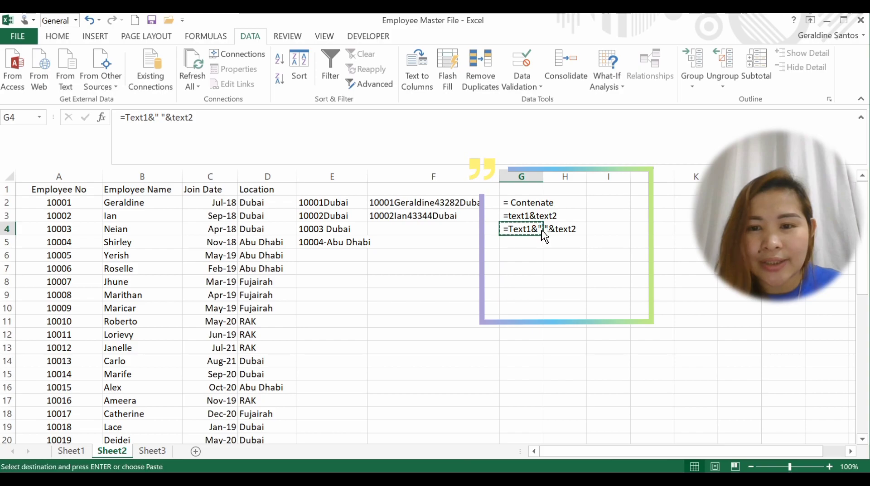
pyautogui.press('Down')
pyautogui.hotkey('ctrl', 'v')
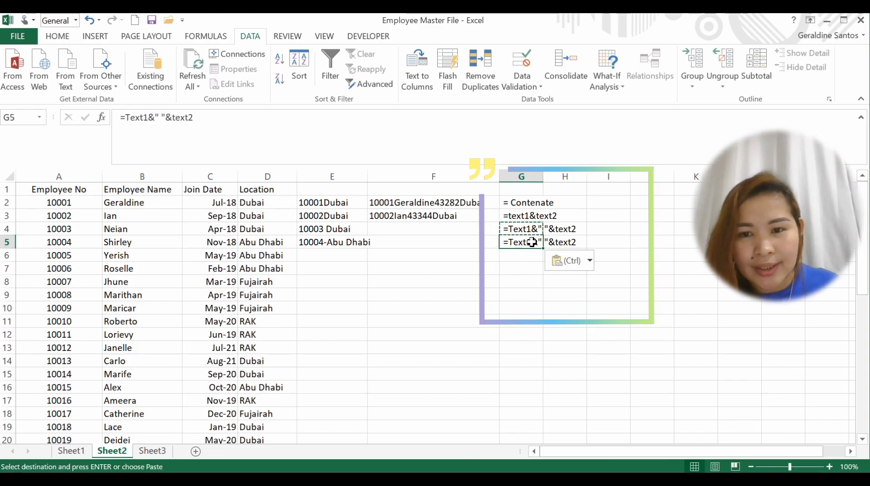
pyautogui.click(161, 118)
pyautogui.press('BackSpace')
pyautogui.write('-')
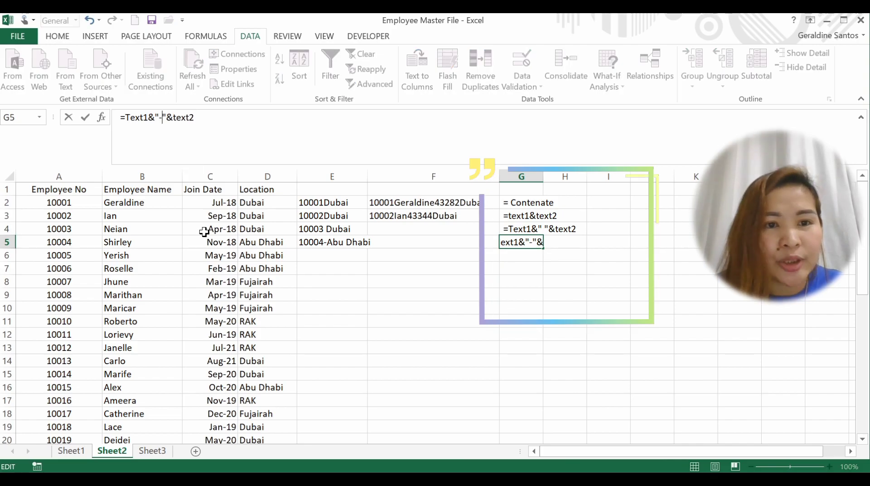
pyautogui.press('Return')
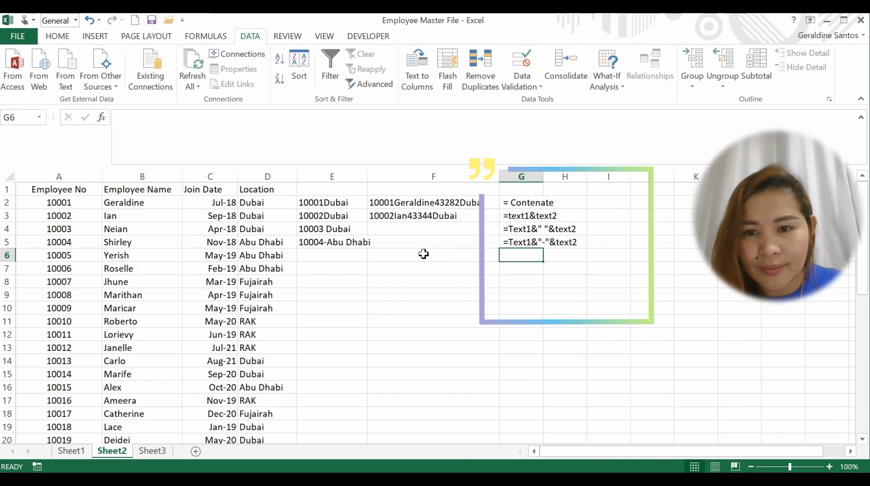
# Step: Combine the employee number and location of row 6 in E6, separated by a spaced hyphen, using =A6&" - "&D6
pyautogui.click(324, 253)
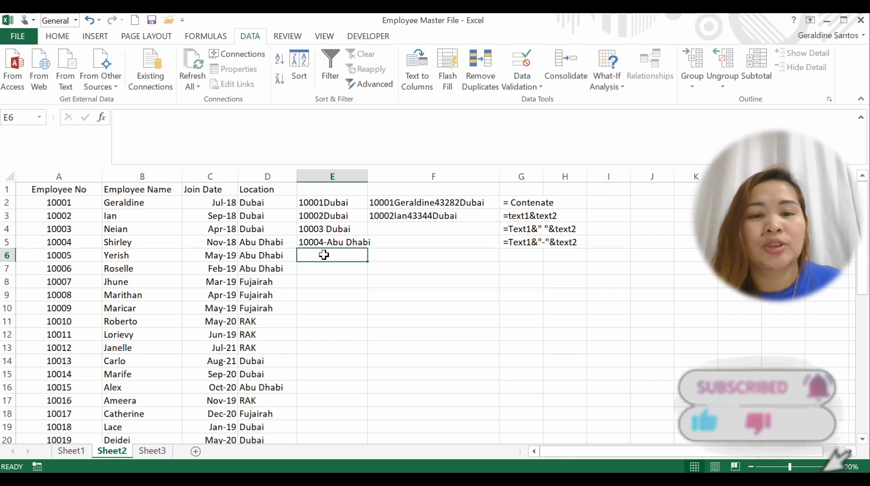
pyautogui.write('=')
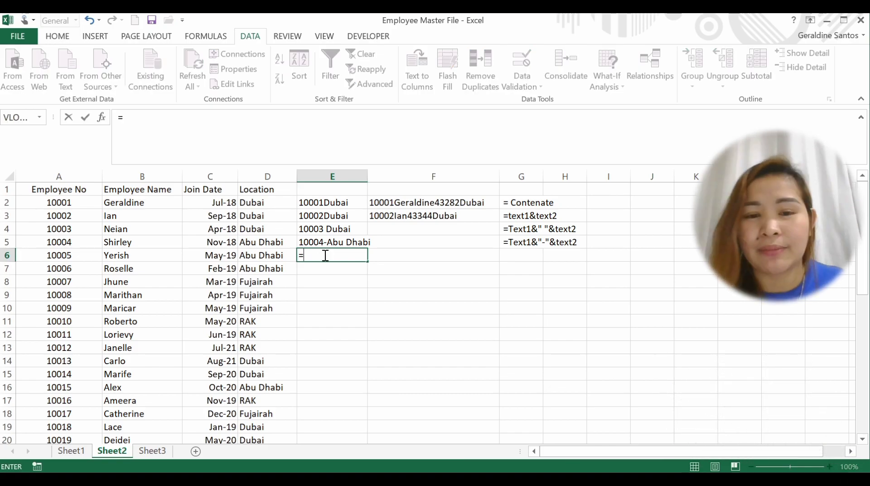
pyautogui.click(91, 253)
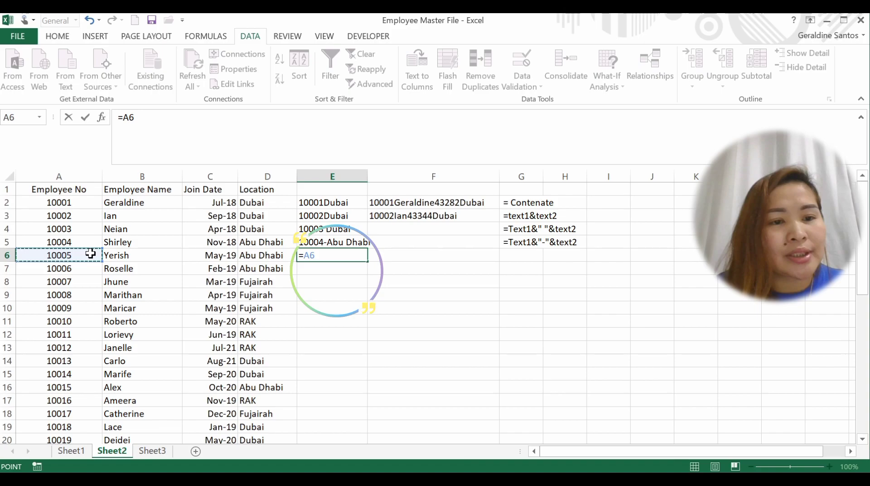
pyautogui.write('&')
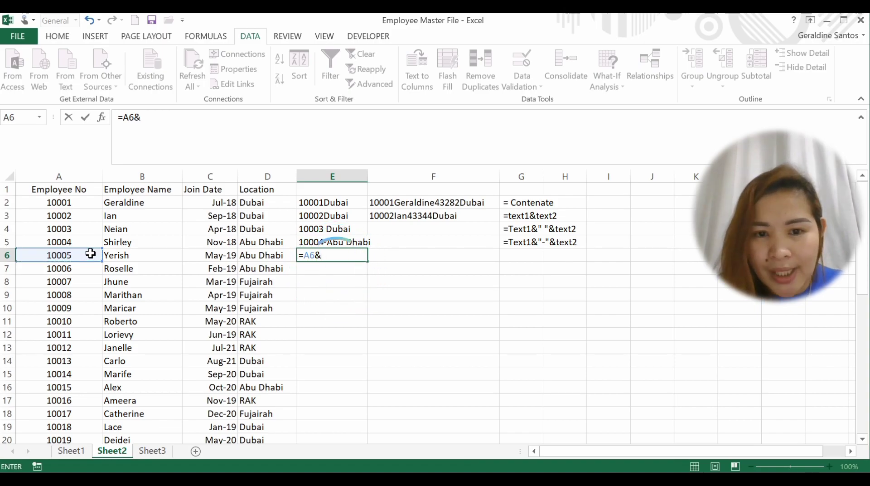
pyautogui.write('"')
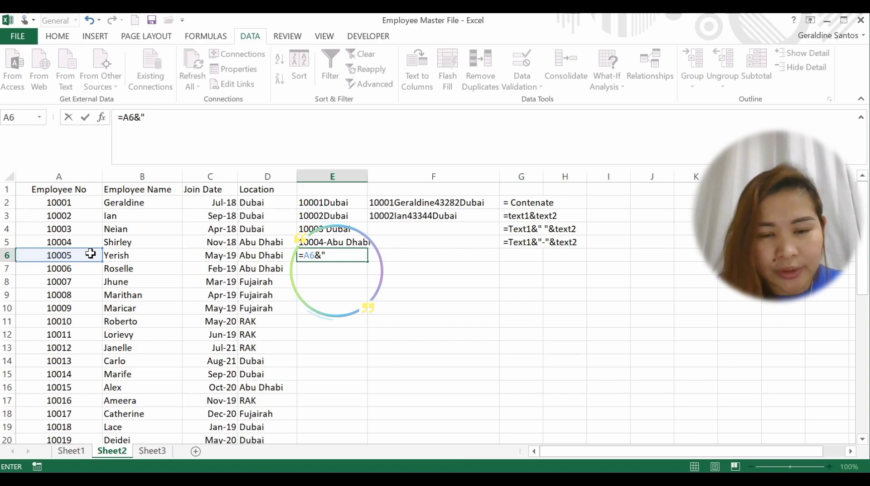
pyautogui.write(' - ')
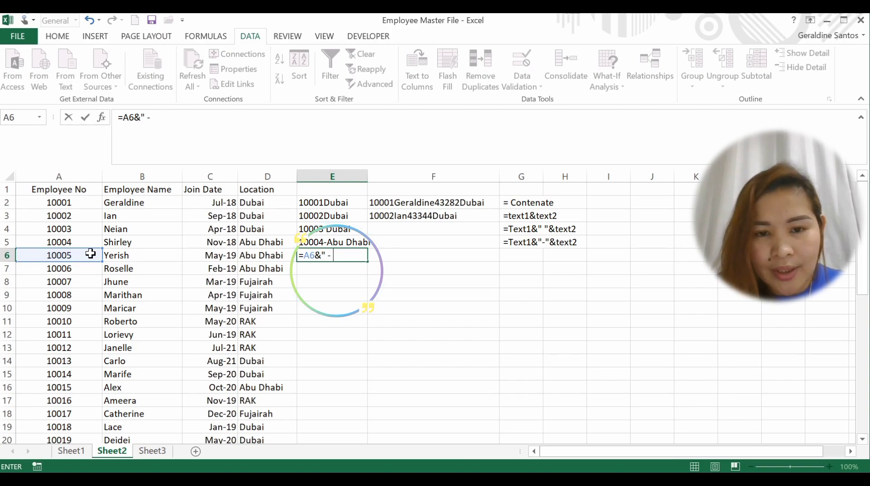
pyautogui.write('"')
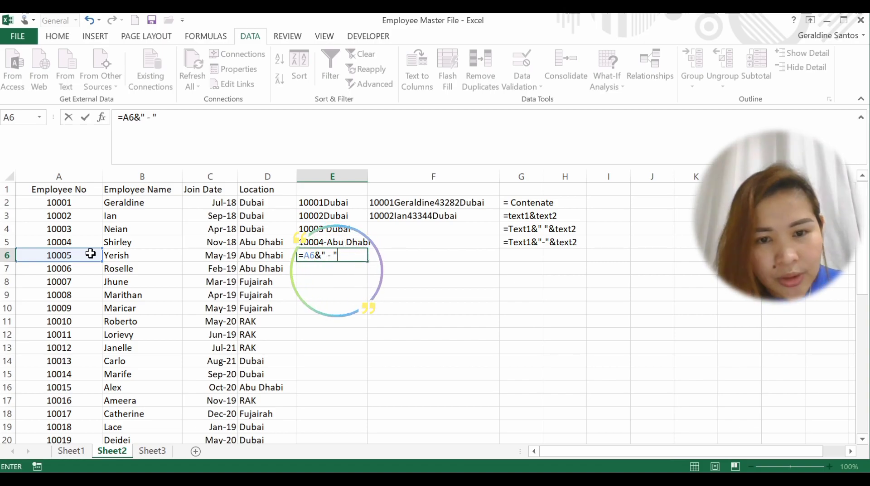
pyautogui.write('&')
pyautogui.click(269, 255)
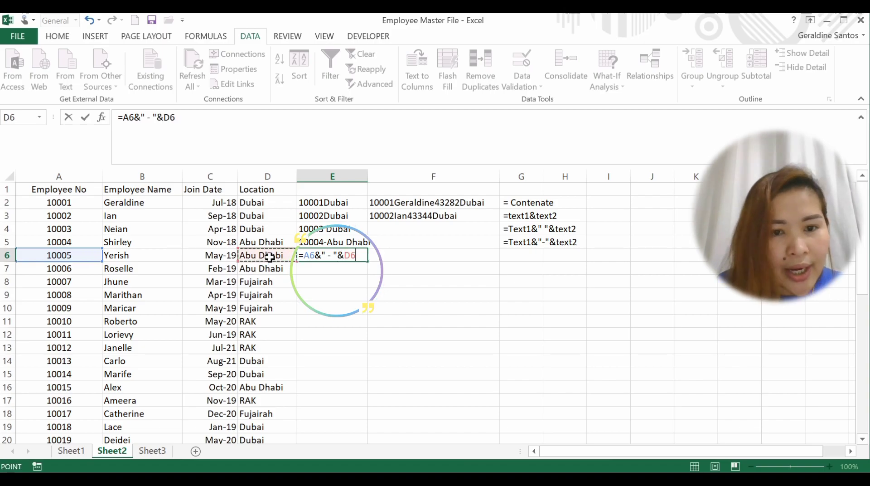
pyautogui.press('Return')
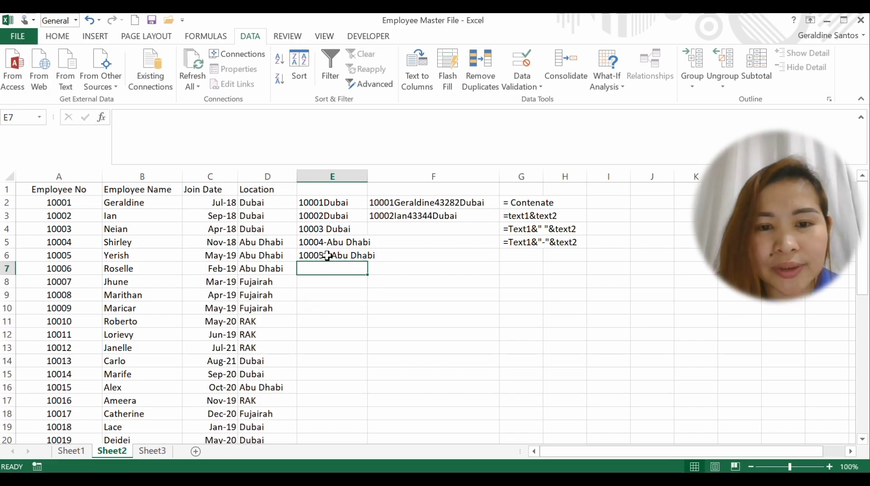
# Step: Copy the G5 text label into G6 and add spaces around the hyphen, giving =Text1&" - "&text2
pyautogui.click(521, 242)
pyautogui.hotkey('ctrl', 'c')
pyautogui.click(521, 255)
pyautogui.hotkey('ctrl', 'v')
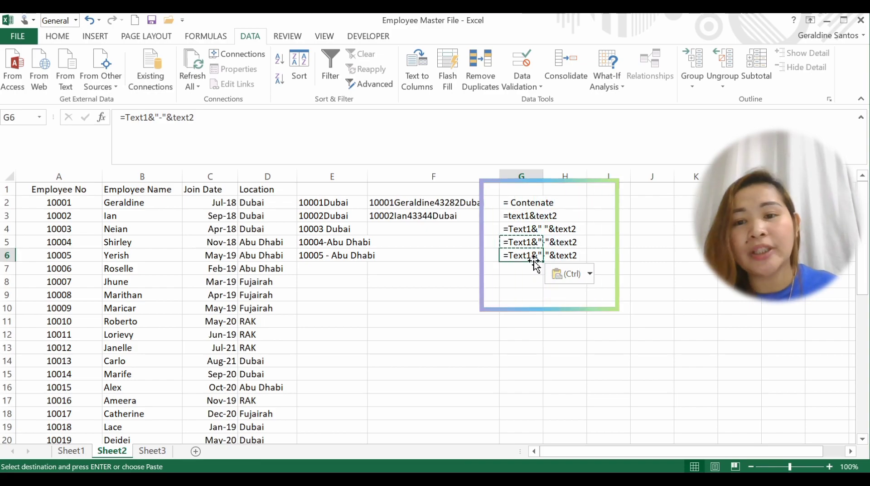
pyautogui.click(165, 117)
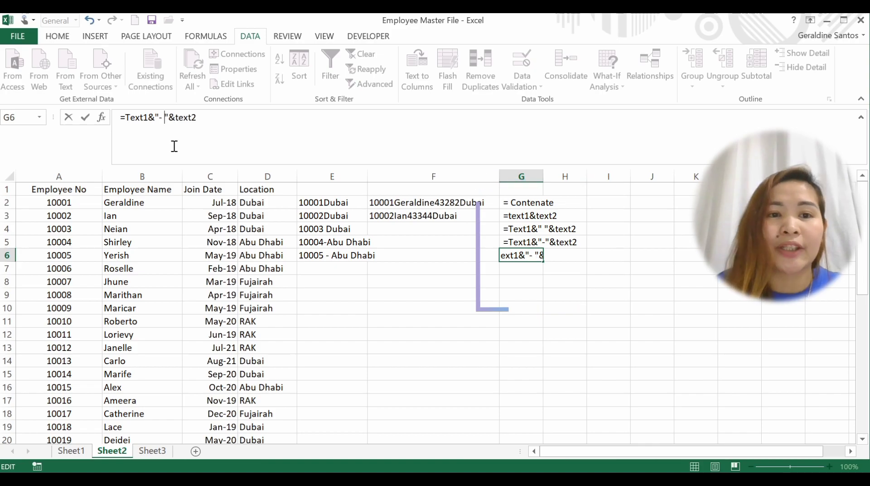
pyautogui.press('Right')
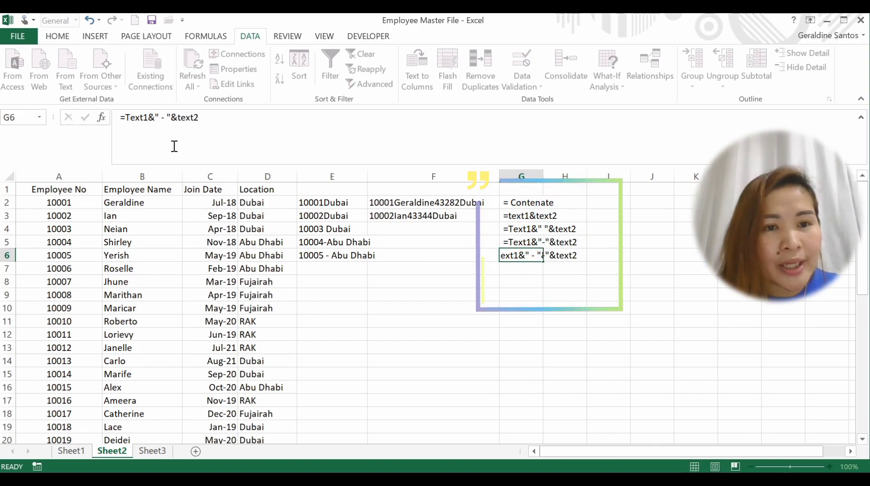
pyautogui.press('Return')
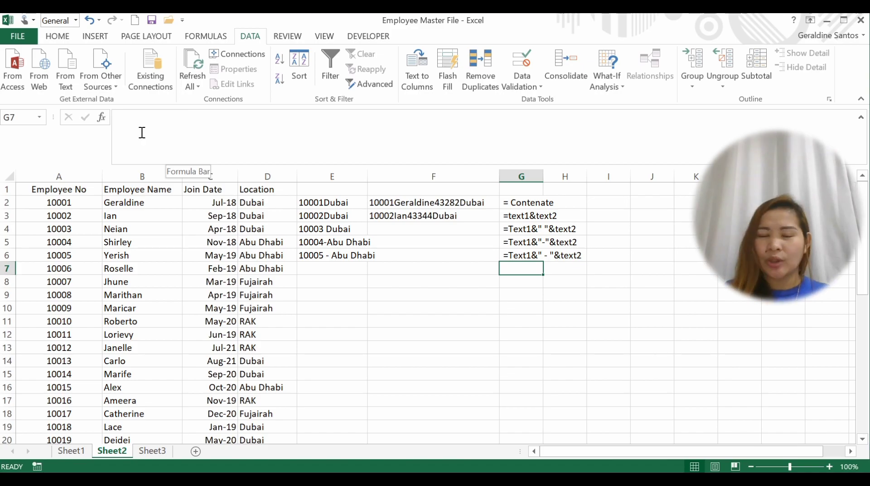
# Step: Build a full name in F7 by joining B7 with a quoted surname that starts with a space, using the & operator
pyautogui.click(471, 255)
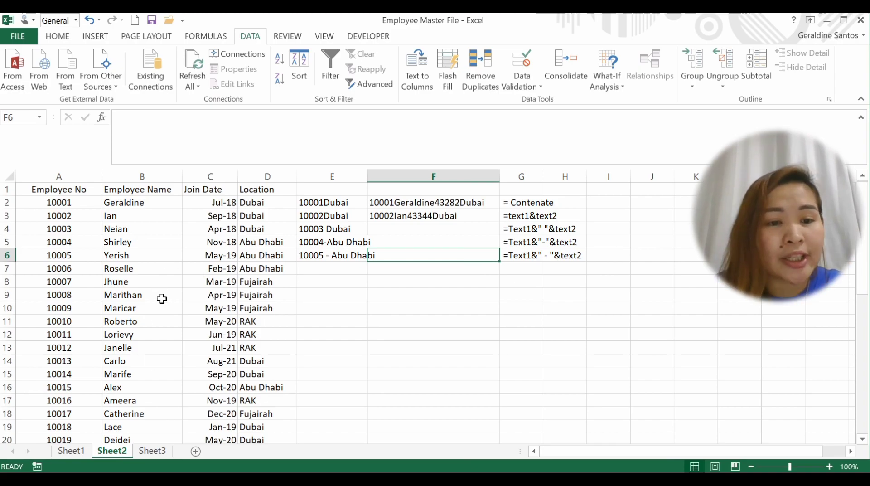
pyautogui.click(160, 271)
pyautogui.click(401, 274)
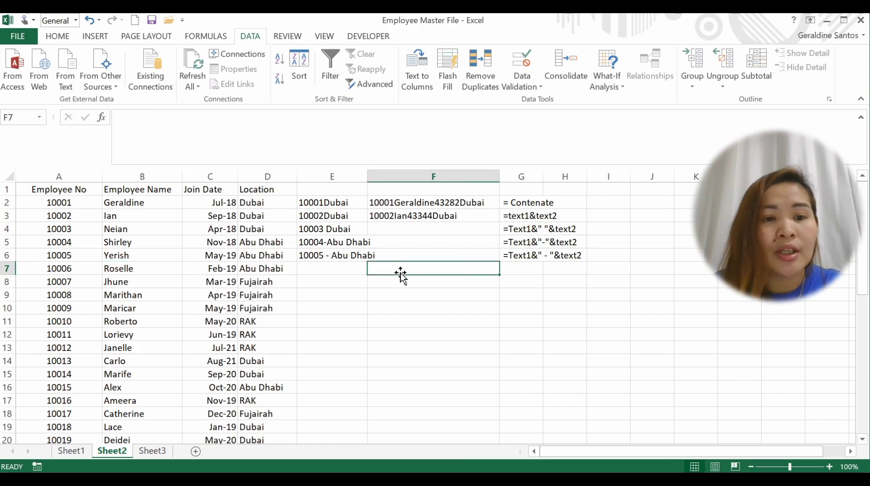
pyautogui.write('=')
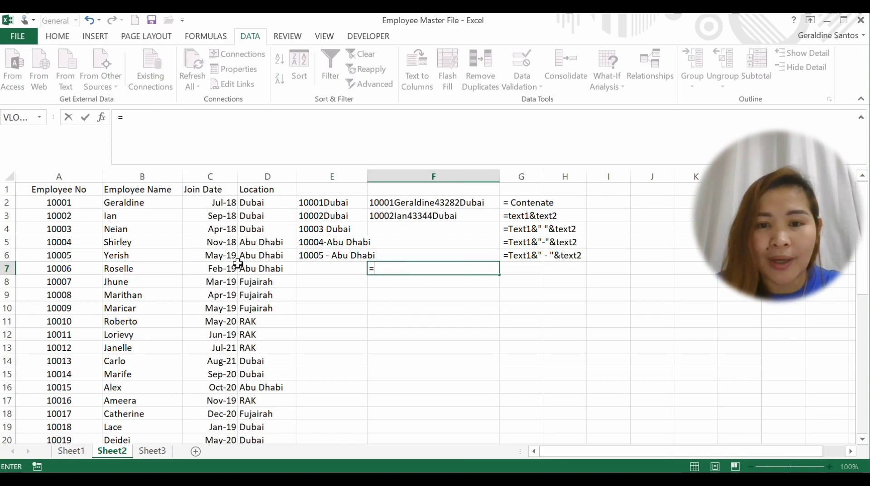
pyautogui.click(173, 269)
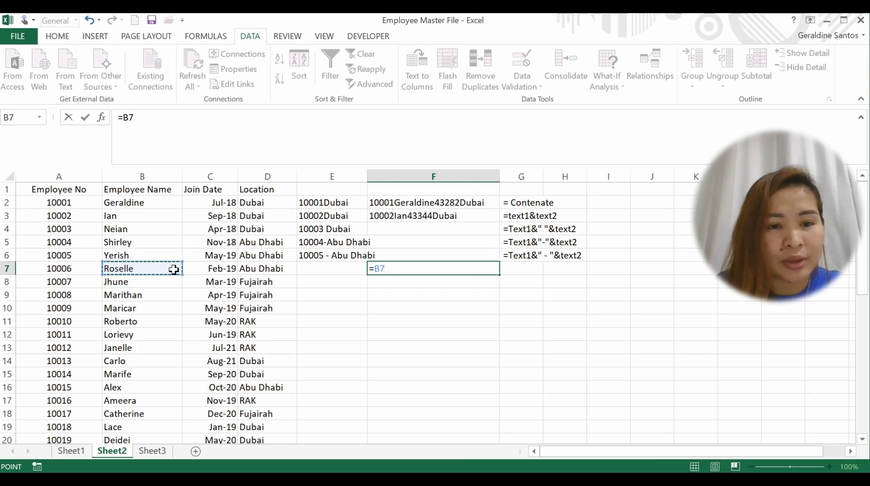
pyautogui.write('&')
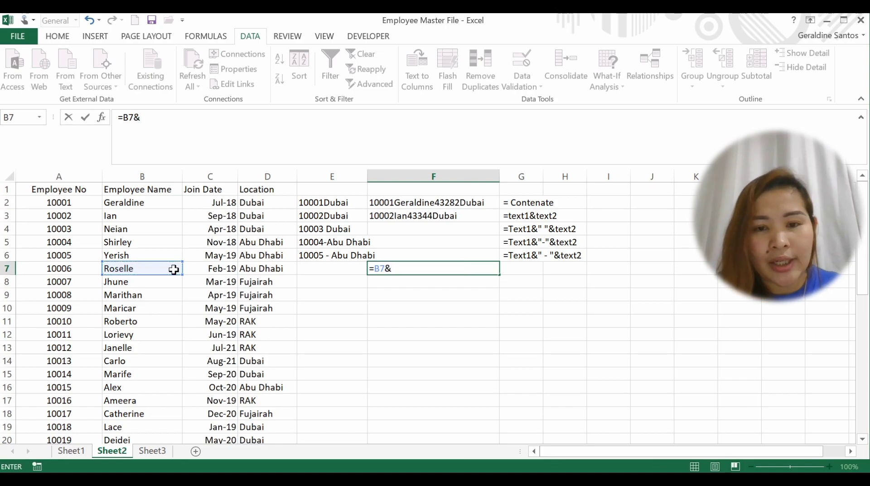
pyautogui.write('"Se')
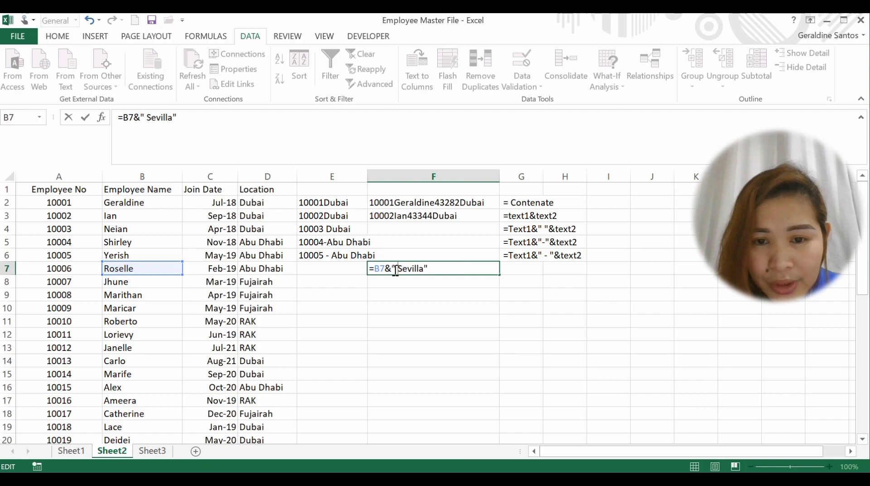
pyautogui.press('Return')
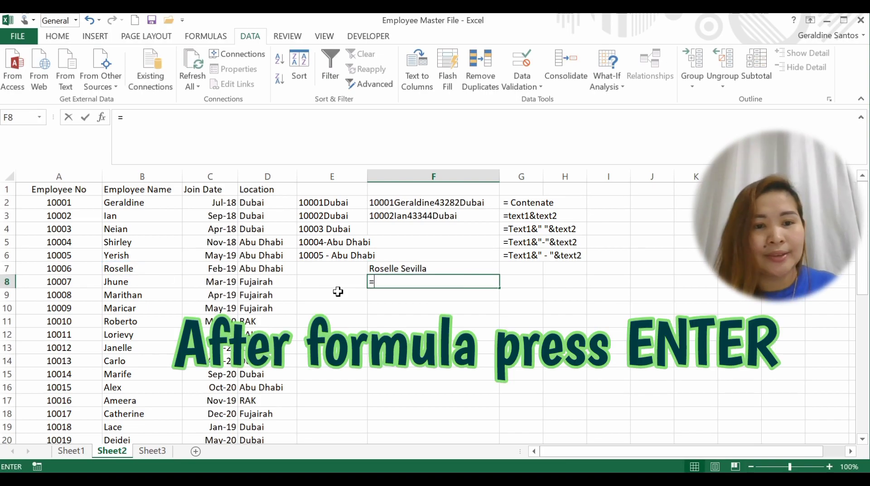
# Step: Build a full name in F8 by joining B8 with a quoted surname that starts with a space, using the & operator
pyautogui.write('=')
pyautogui.click(166, 279)
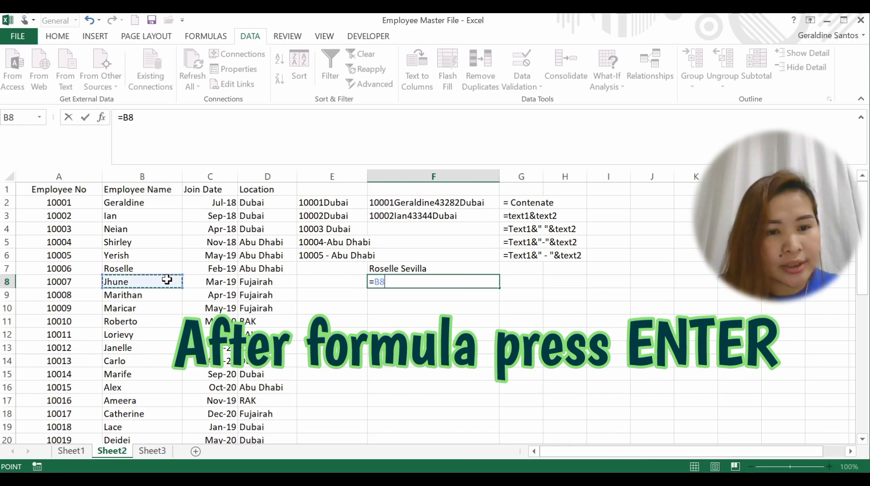
pyautogui.write('&')
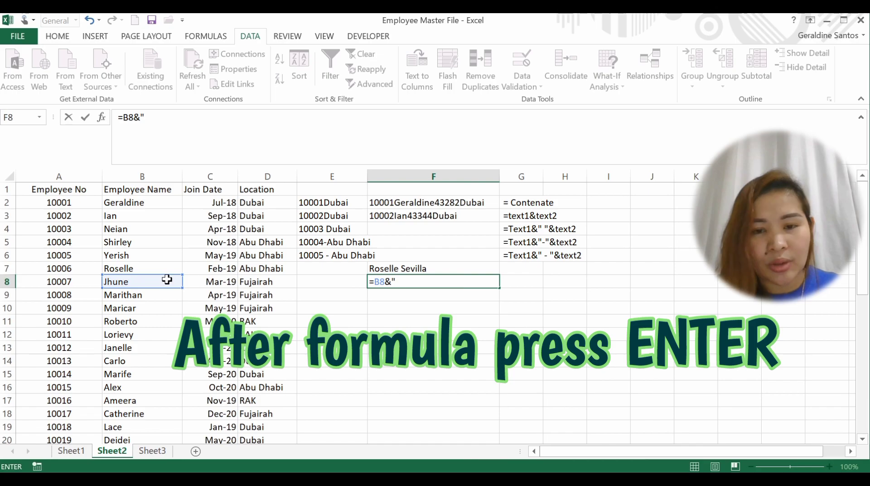
pyautogui.write('" Yumul')
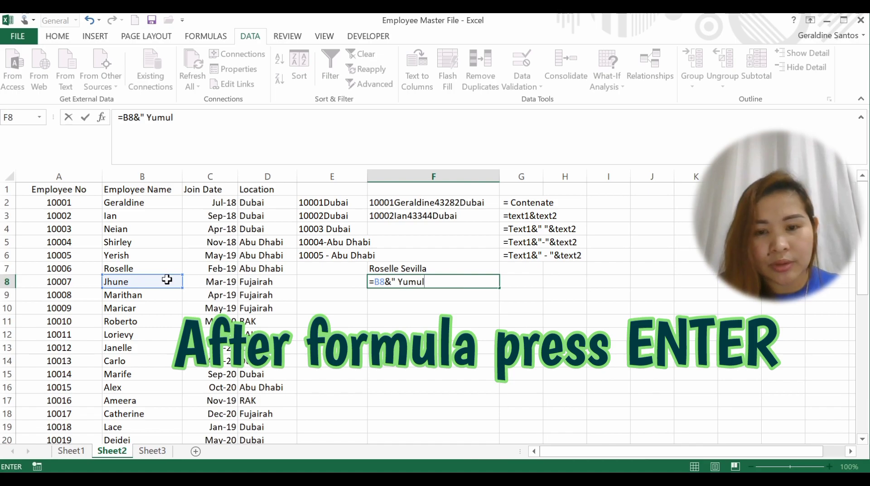
pyautogui.press('Return')
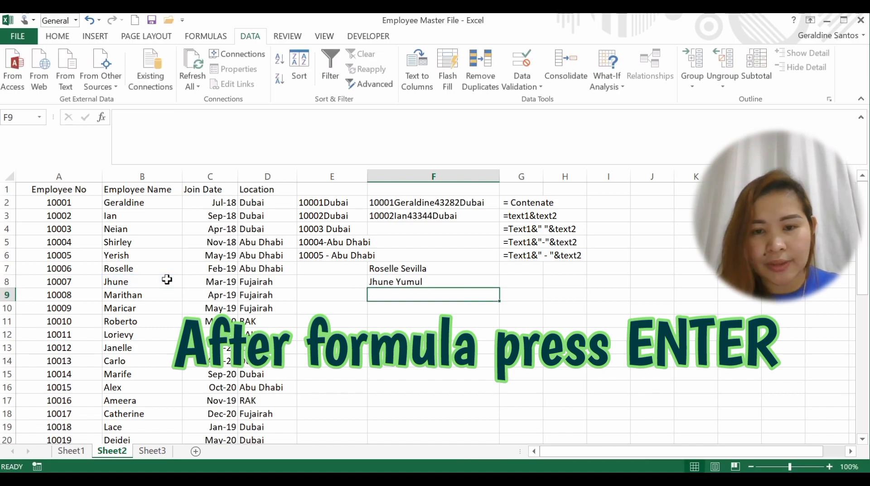
# Step: Enter the text label = text1&"value" in G7 to document joining a cell with typed text
pyautogui.click(515, 269)
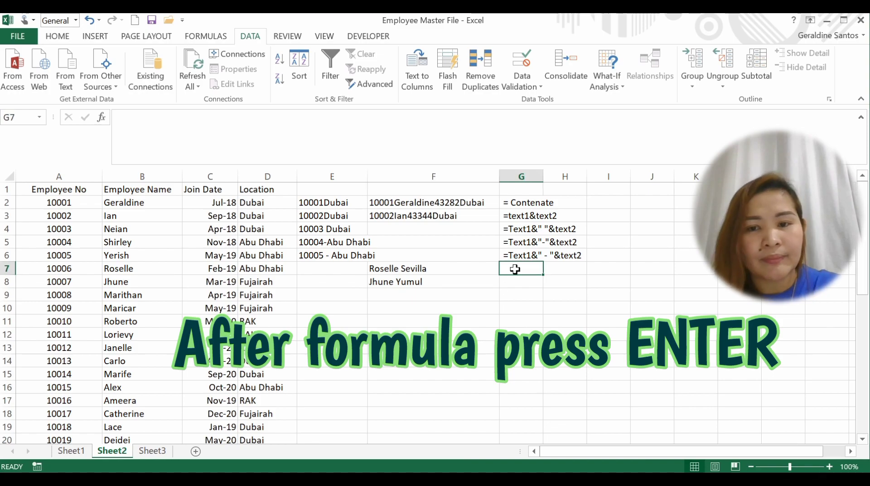
pyautogui.write('=')
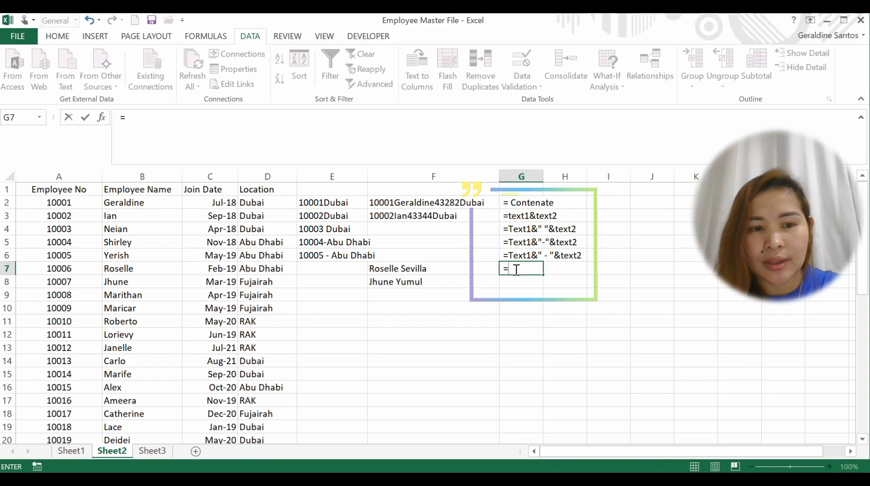
pyautogui.write('ttext1')
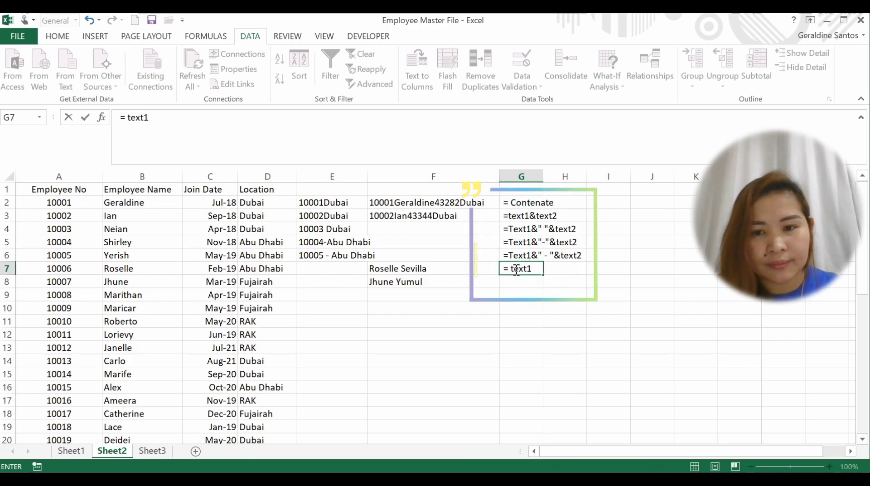
pyautogui.write('&')
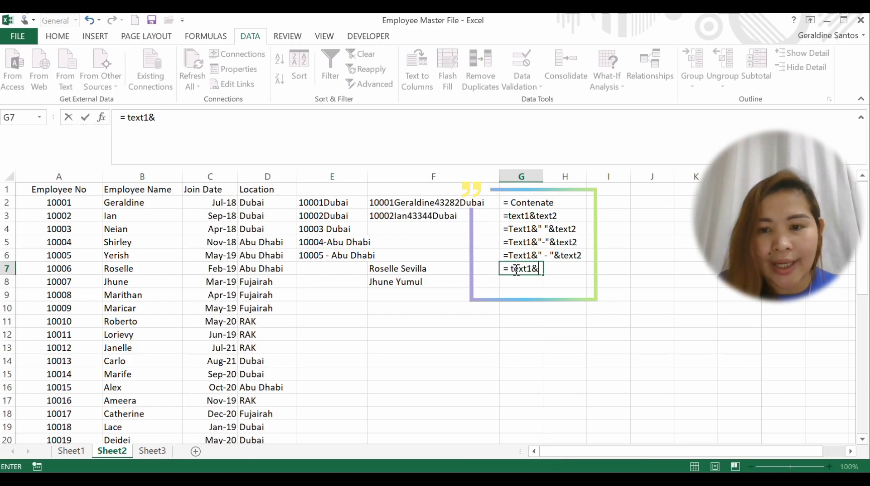
pyautogui.write('"varia')
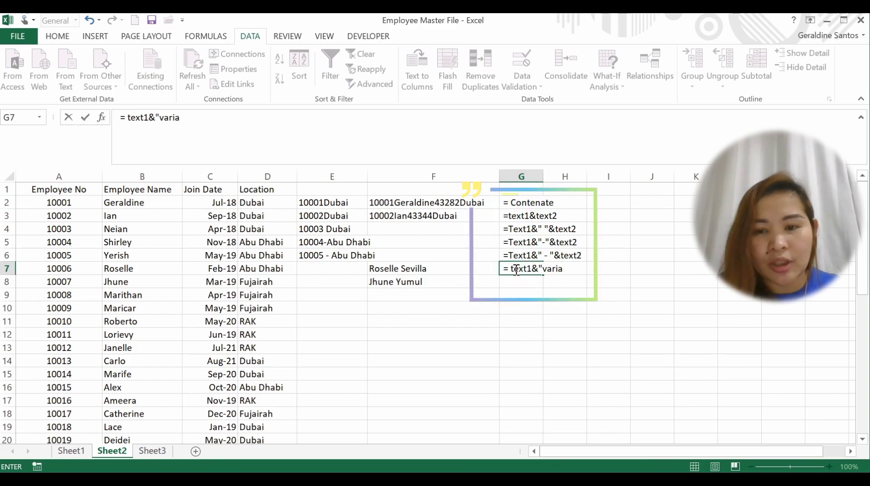
pyautogui.press('BackSpace')
pyautogui.press('BackSpace')
pyautogui.press('BackSpace')
pyautogui.write('lue')
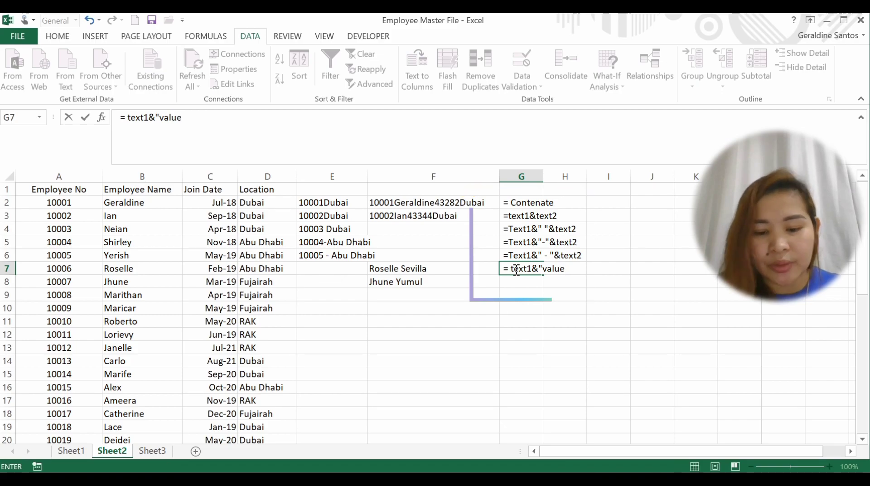
pyautogui.write('"')
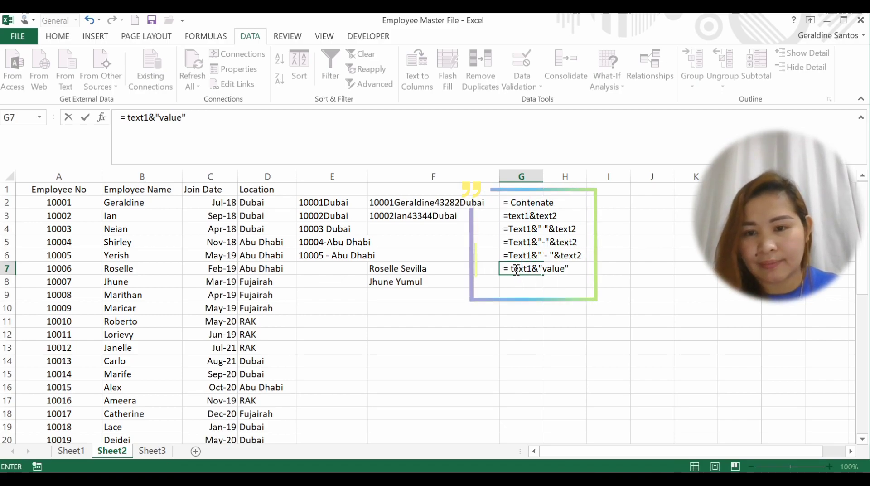
pyautogui.press('Return')
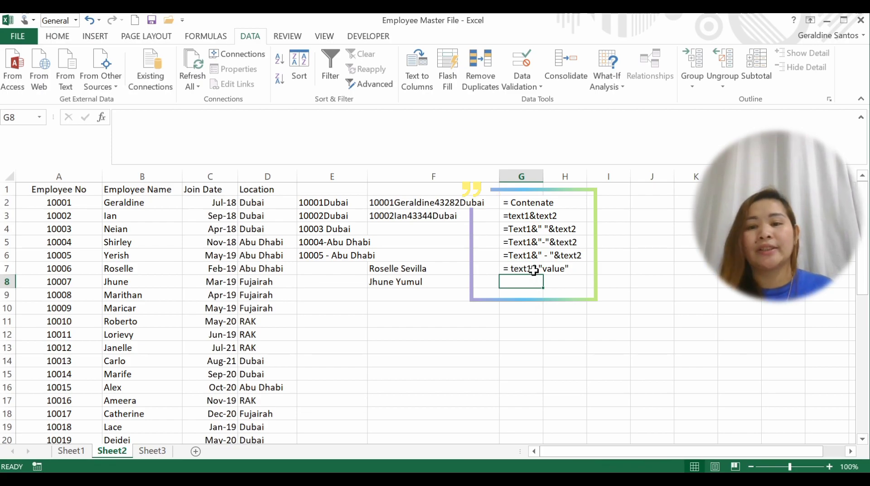
# Step: Copy the = text1&"value" label from G7 into G8 and clear the copy selection
pyautogui.click(533, 269)
pyautogui.hotkey('ctrl', 'c')
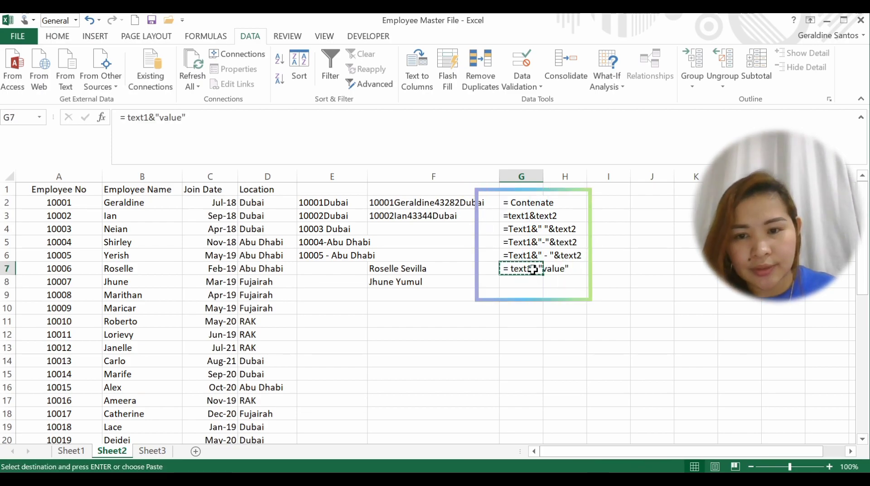
pyautogui.press('Down')
pyautogui.hotkey('ctrl', 'v')
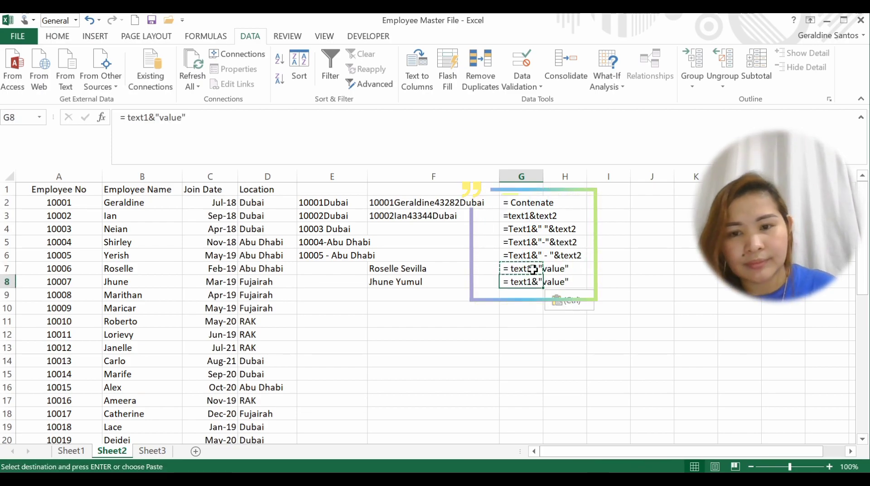
pyautogui.press('Down')
pyautogui.click(497, 337)
pyautogui.press('Escape')
pyautogui.click(390, 294)
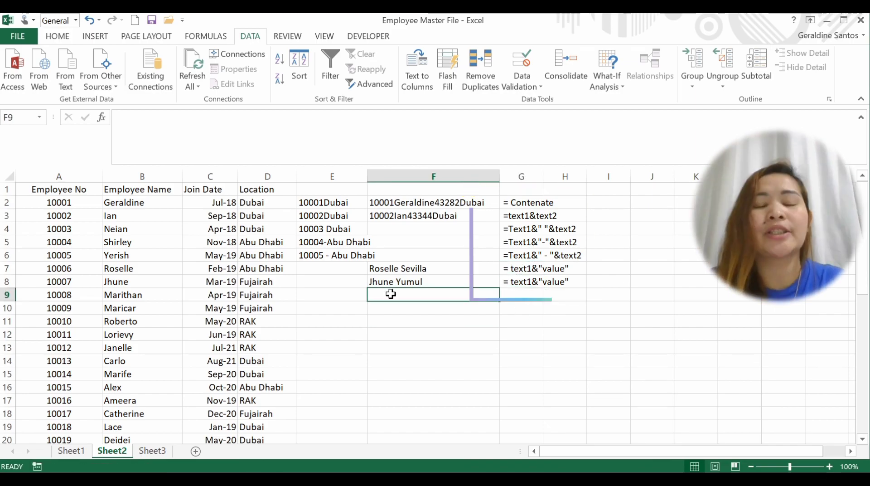